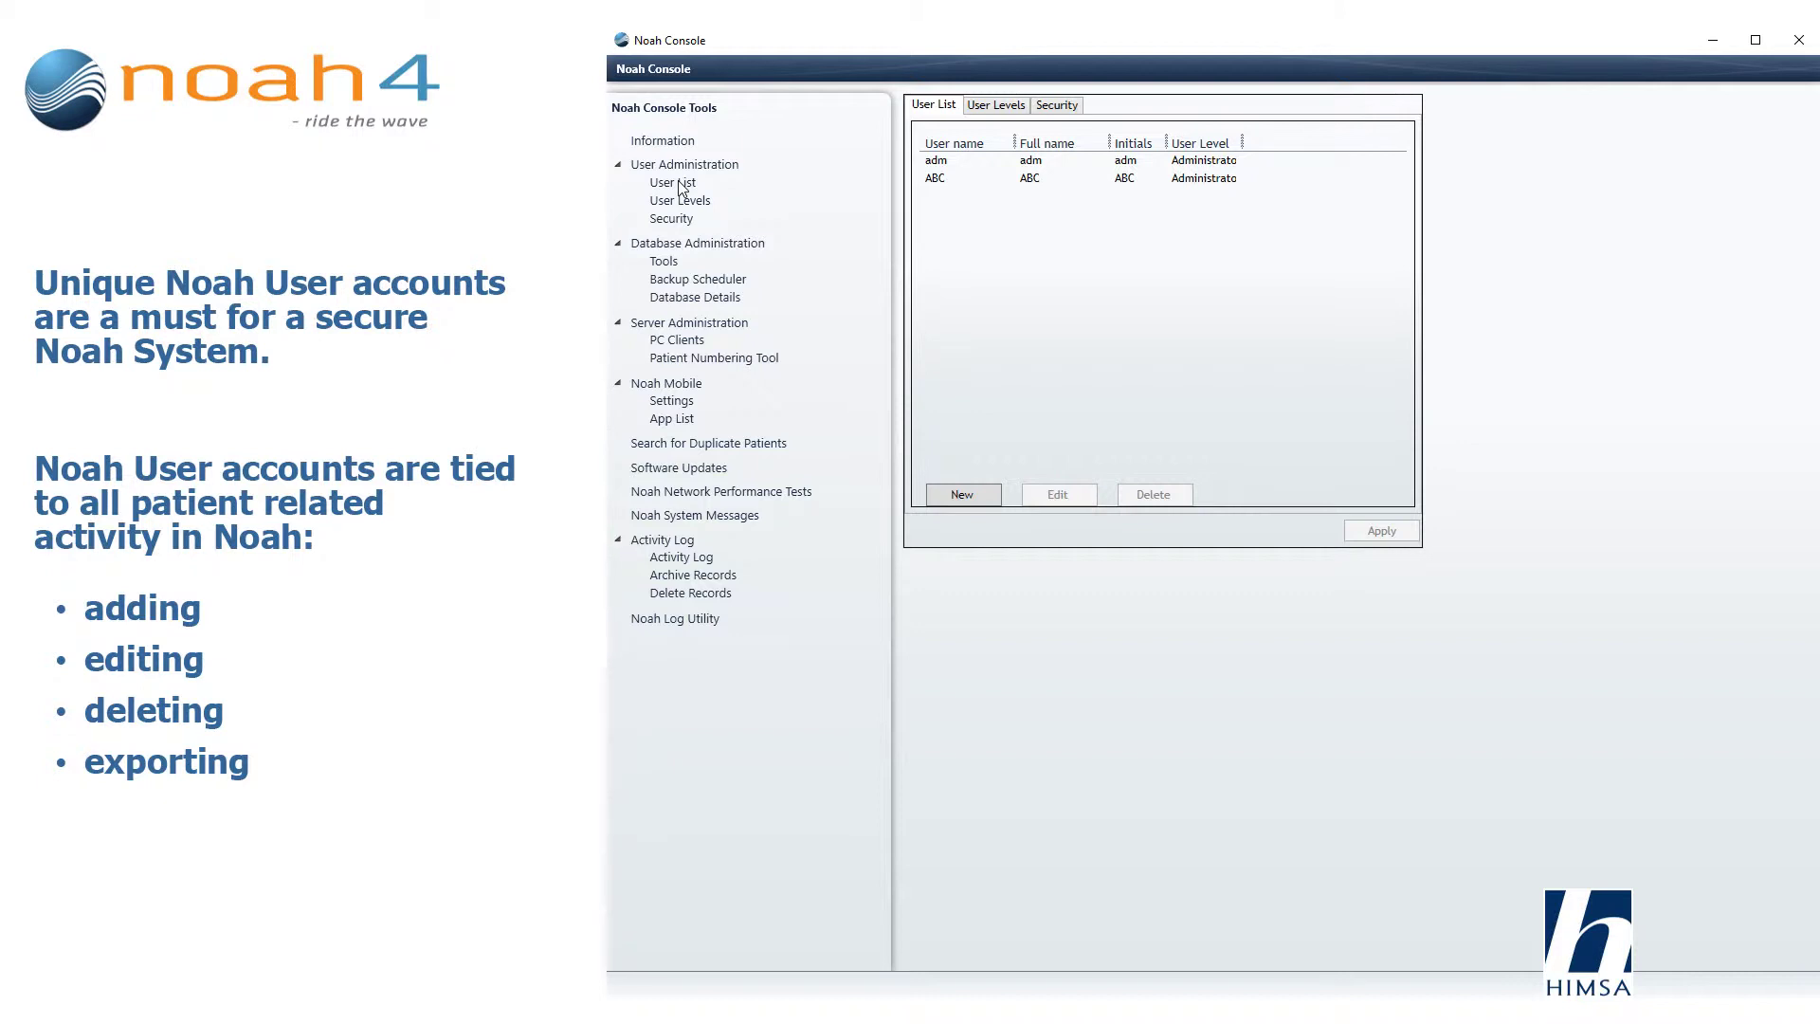
Create a Level 1 user account with user name, full name, initials and password.
{"action": "left_click", "coordinate": [679, 184]}
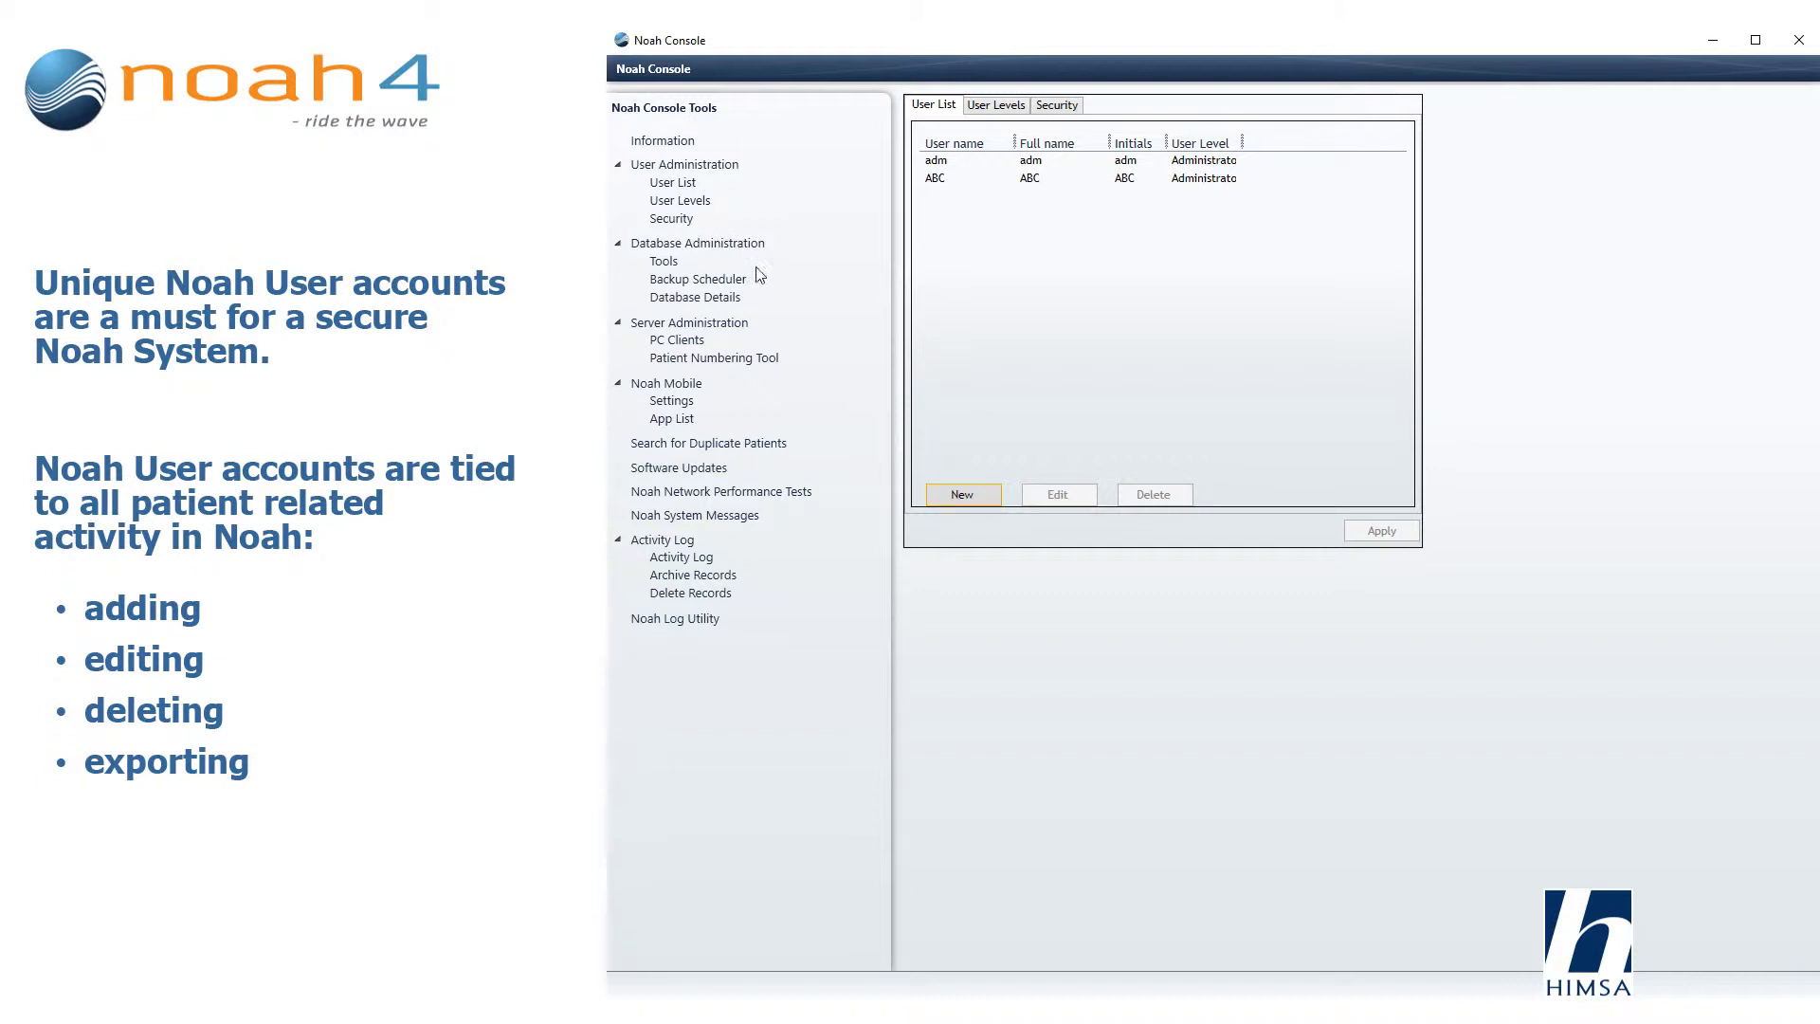
{"action": "left_click", "coordinate": [965, 499]}
{"action": "type", "text": "JSH"}
{"action": "key", "text": "Tab"}
{"action": "type", "text": "John Smith"}
{"action": "left_click", "coordinate": [1034, 552]}
{"action": "type", "text": "JSH"}
{"action": "key", "text": "Tab"}
{"action": "type", "text": "********"}
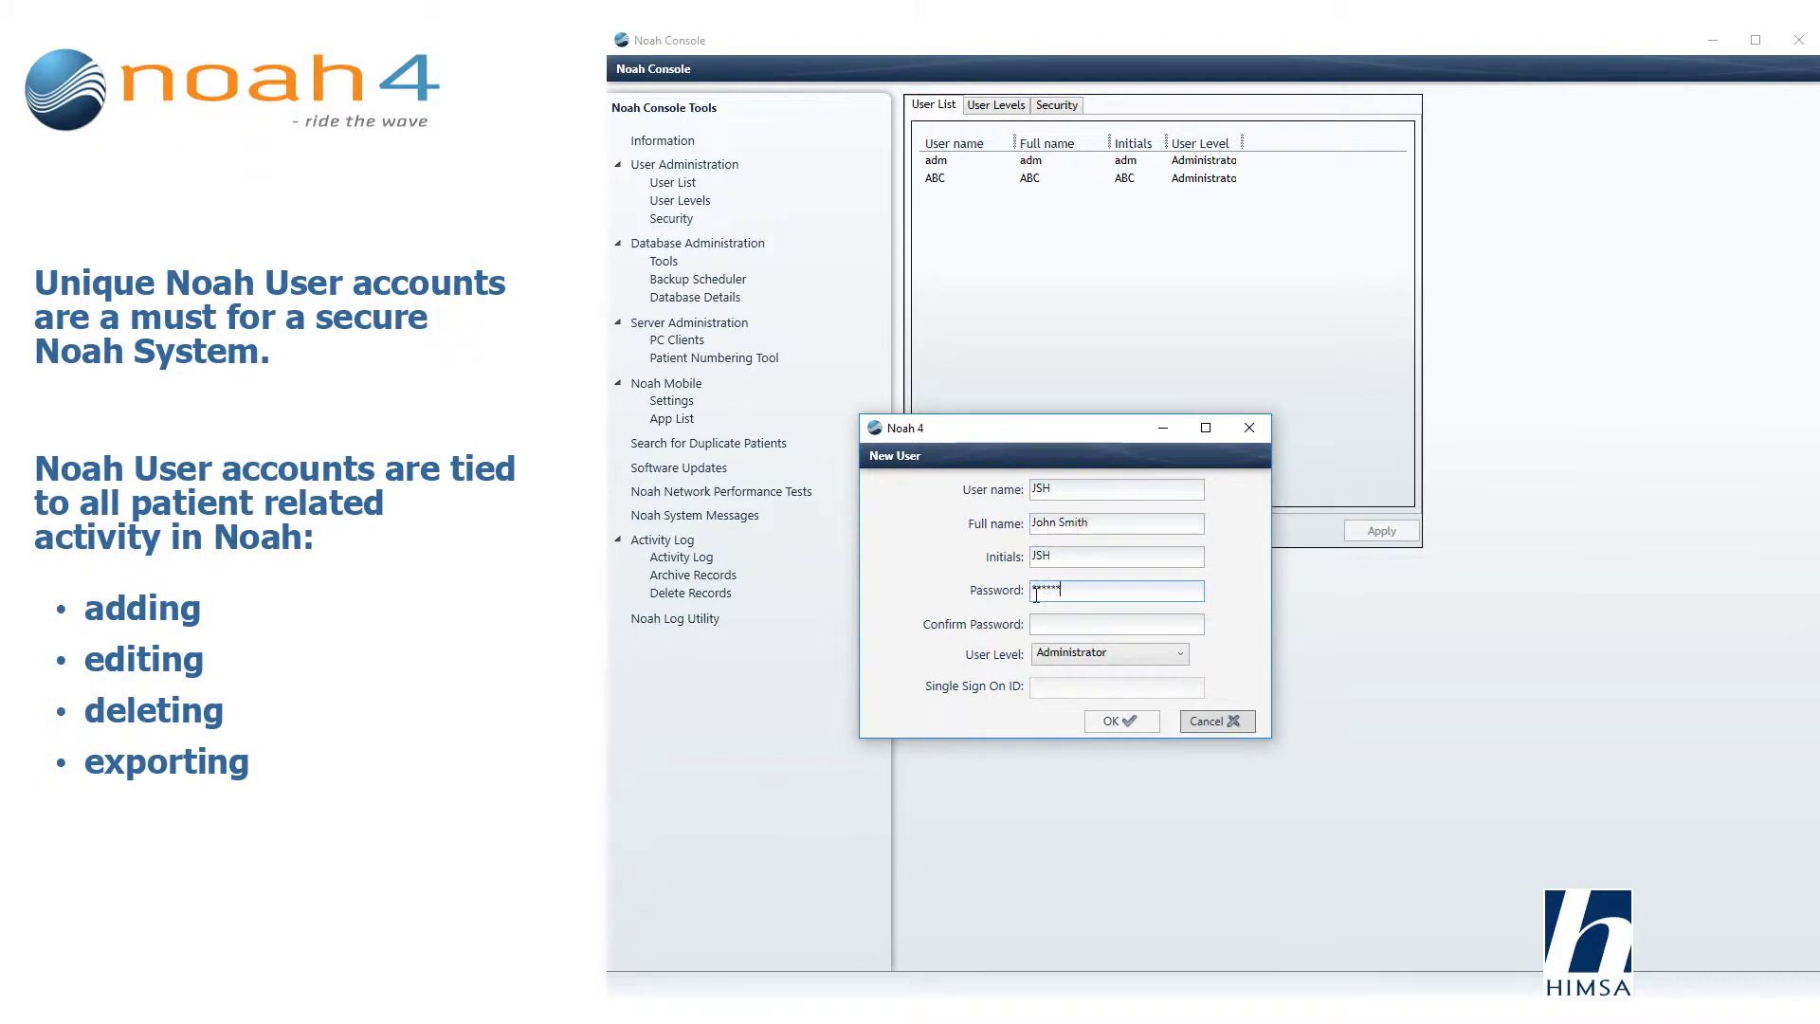
{"action": "key", "text": "Tab"}
{"action": "type", "text": "********"}
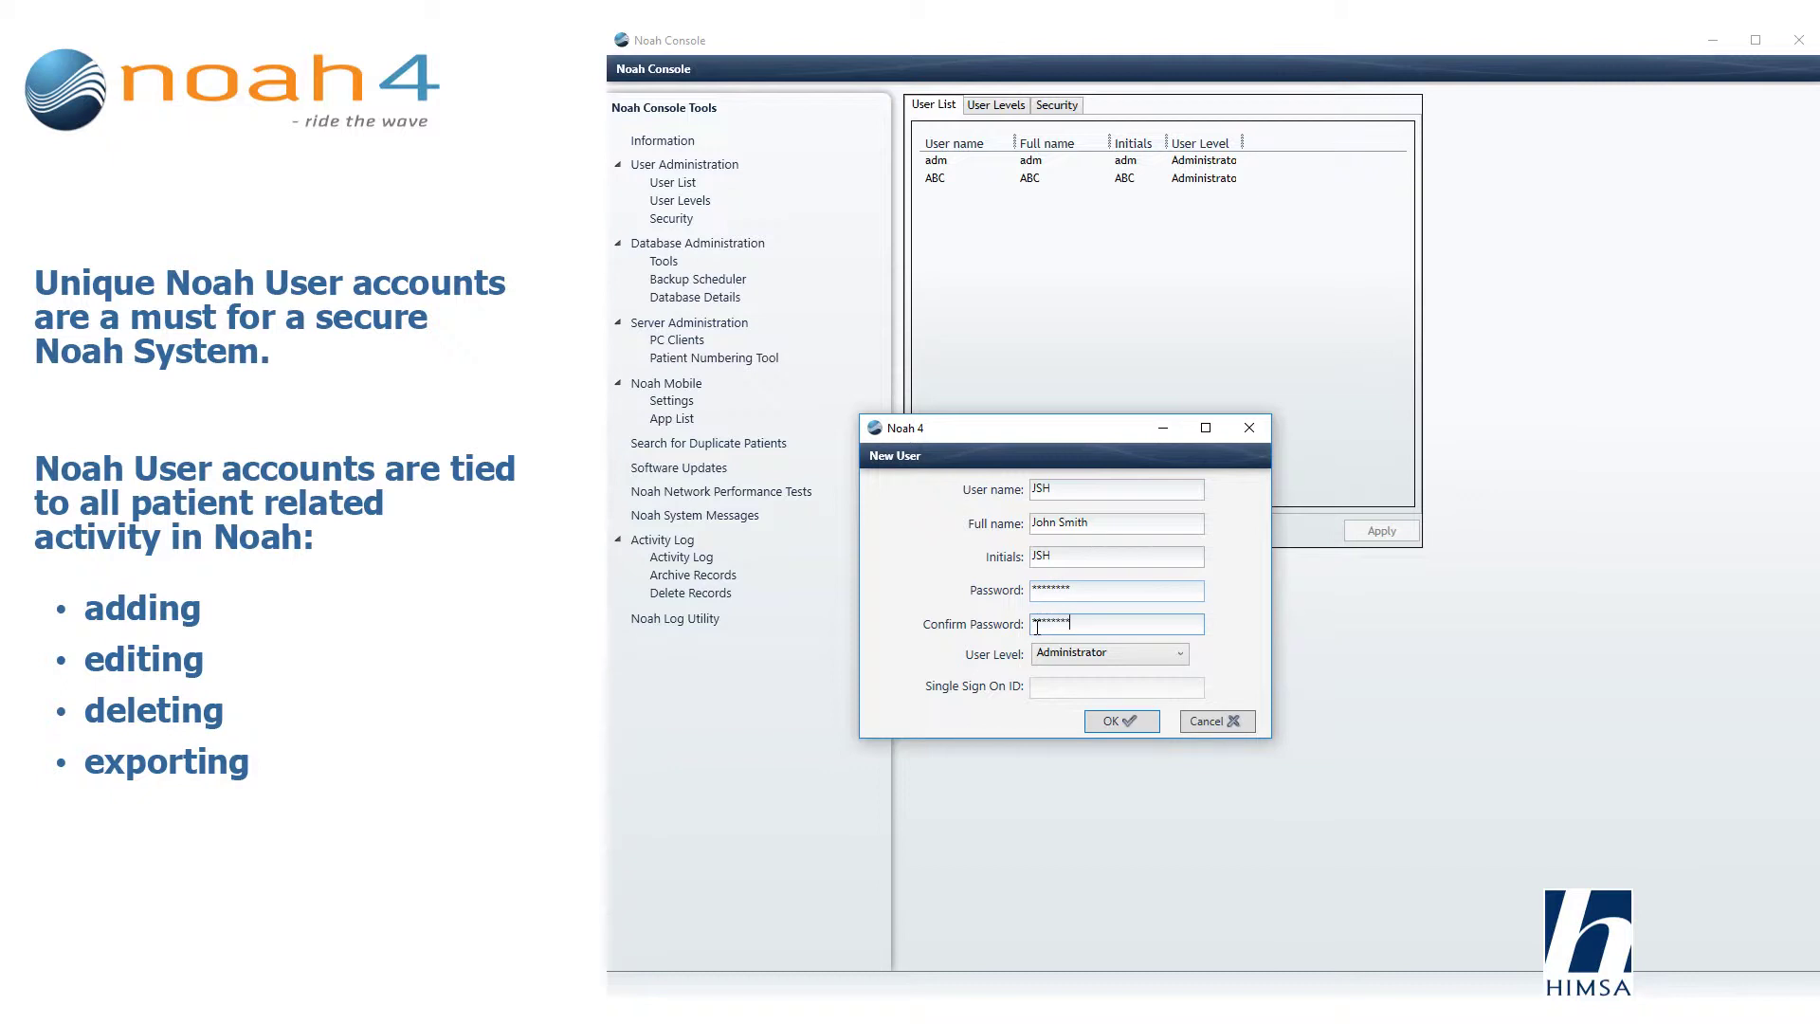
{"action": "left_click", "coordinate": [1071, 653]}
{"action": "left_click", "coordinate": [1098, 696]}
{"action": "left_click", "coordinate": [1106, 720]}
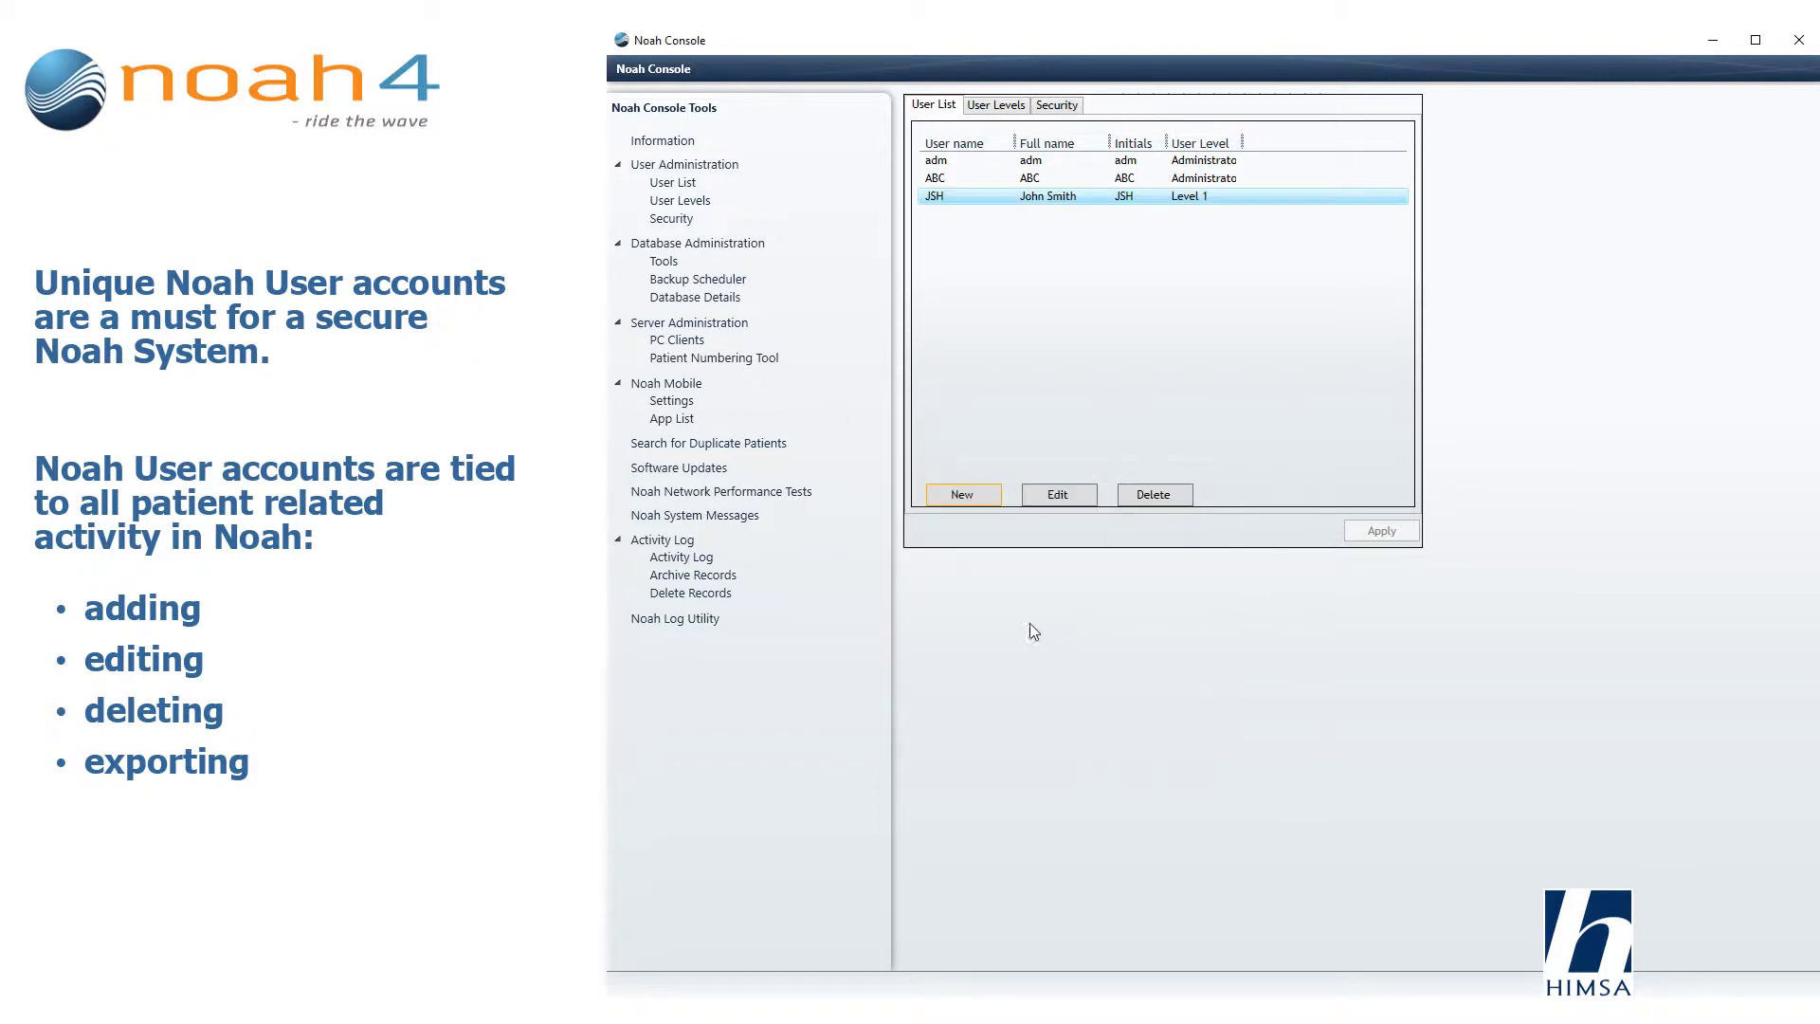
Fill in a second new user's user name, full name, initials and confirmed password.
{"action": "left_click", "coordinate": [960, 494]}
{"action": "type", "text": "Clare"}
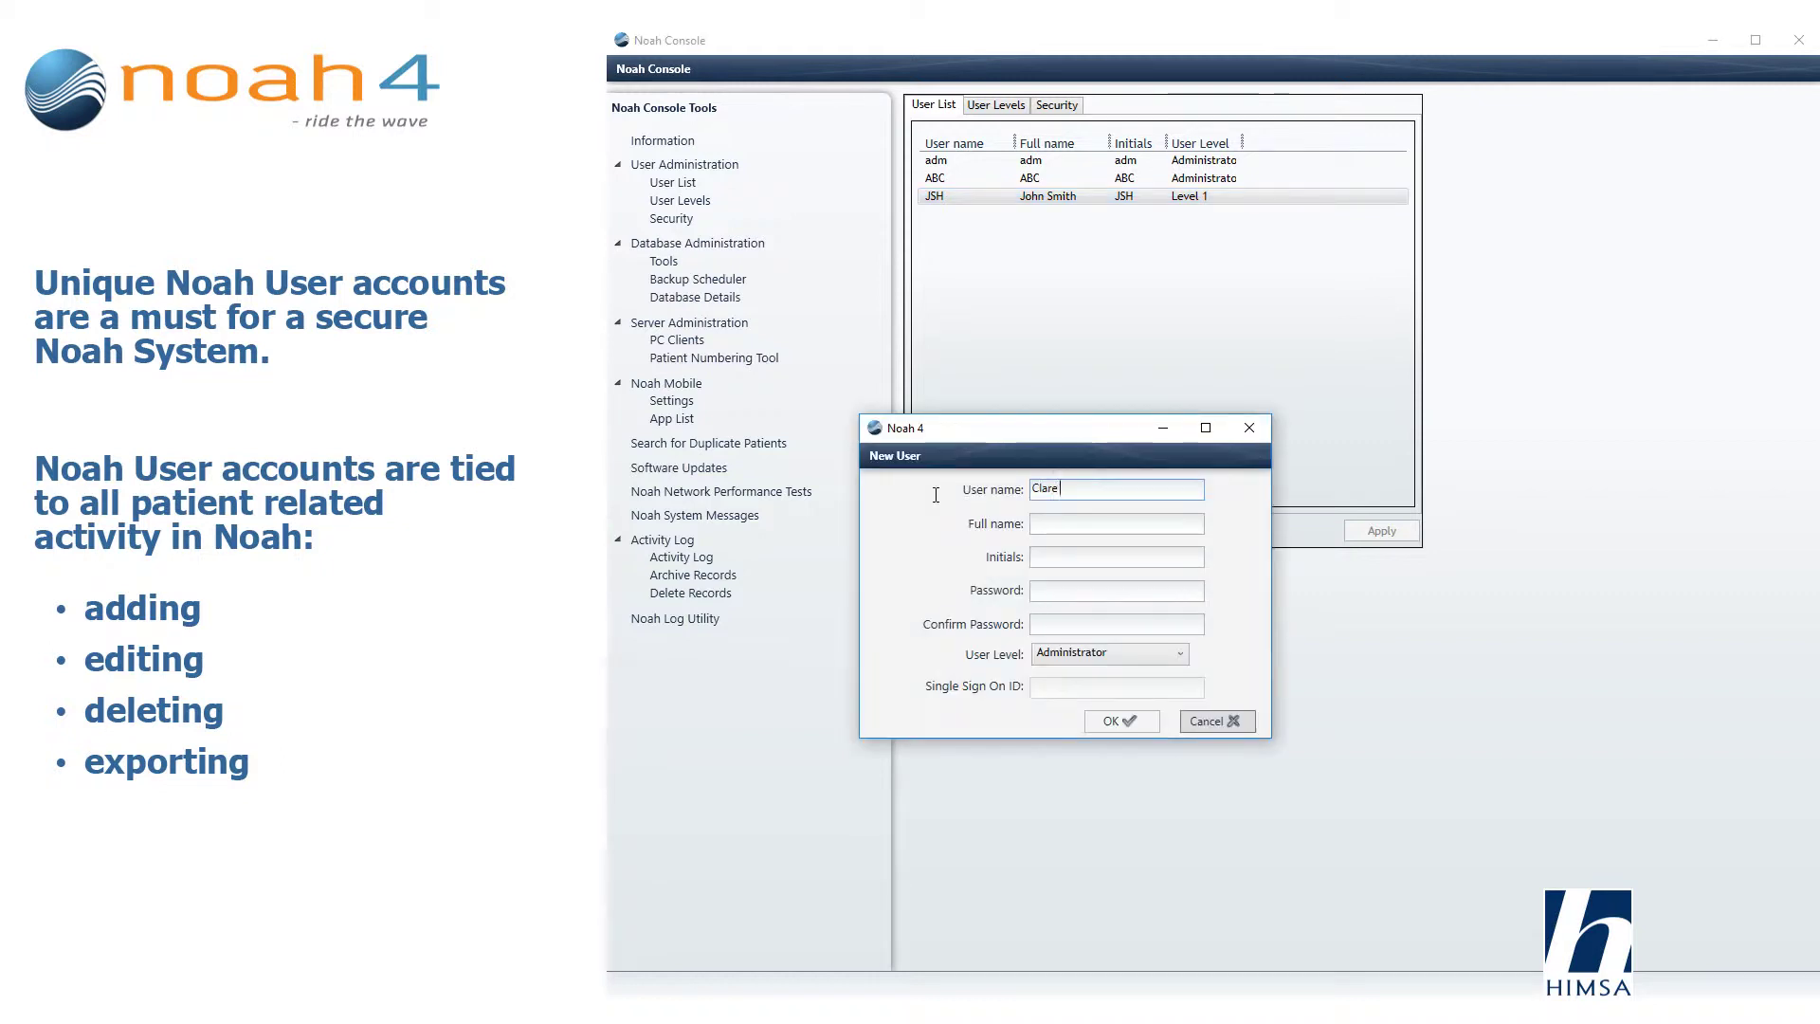
{"action": "type", "text": "BG"}
{"action": "key", "text": "BackSpace"}
{"action": "key", "text": "BackSpace"}
{"action": "key", "text": "BackSpace"}
{"action": "key", "text": "BackSpace"}
{"action": "type", "text": "CBG"}
{"action": "key", "text": "Tab"}
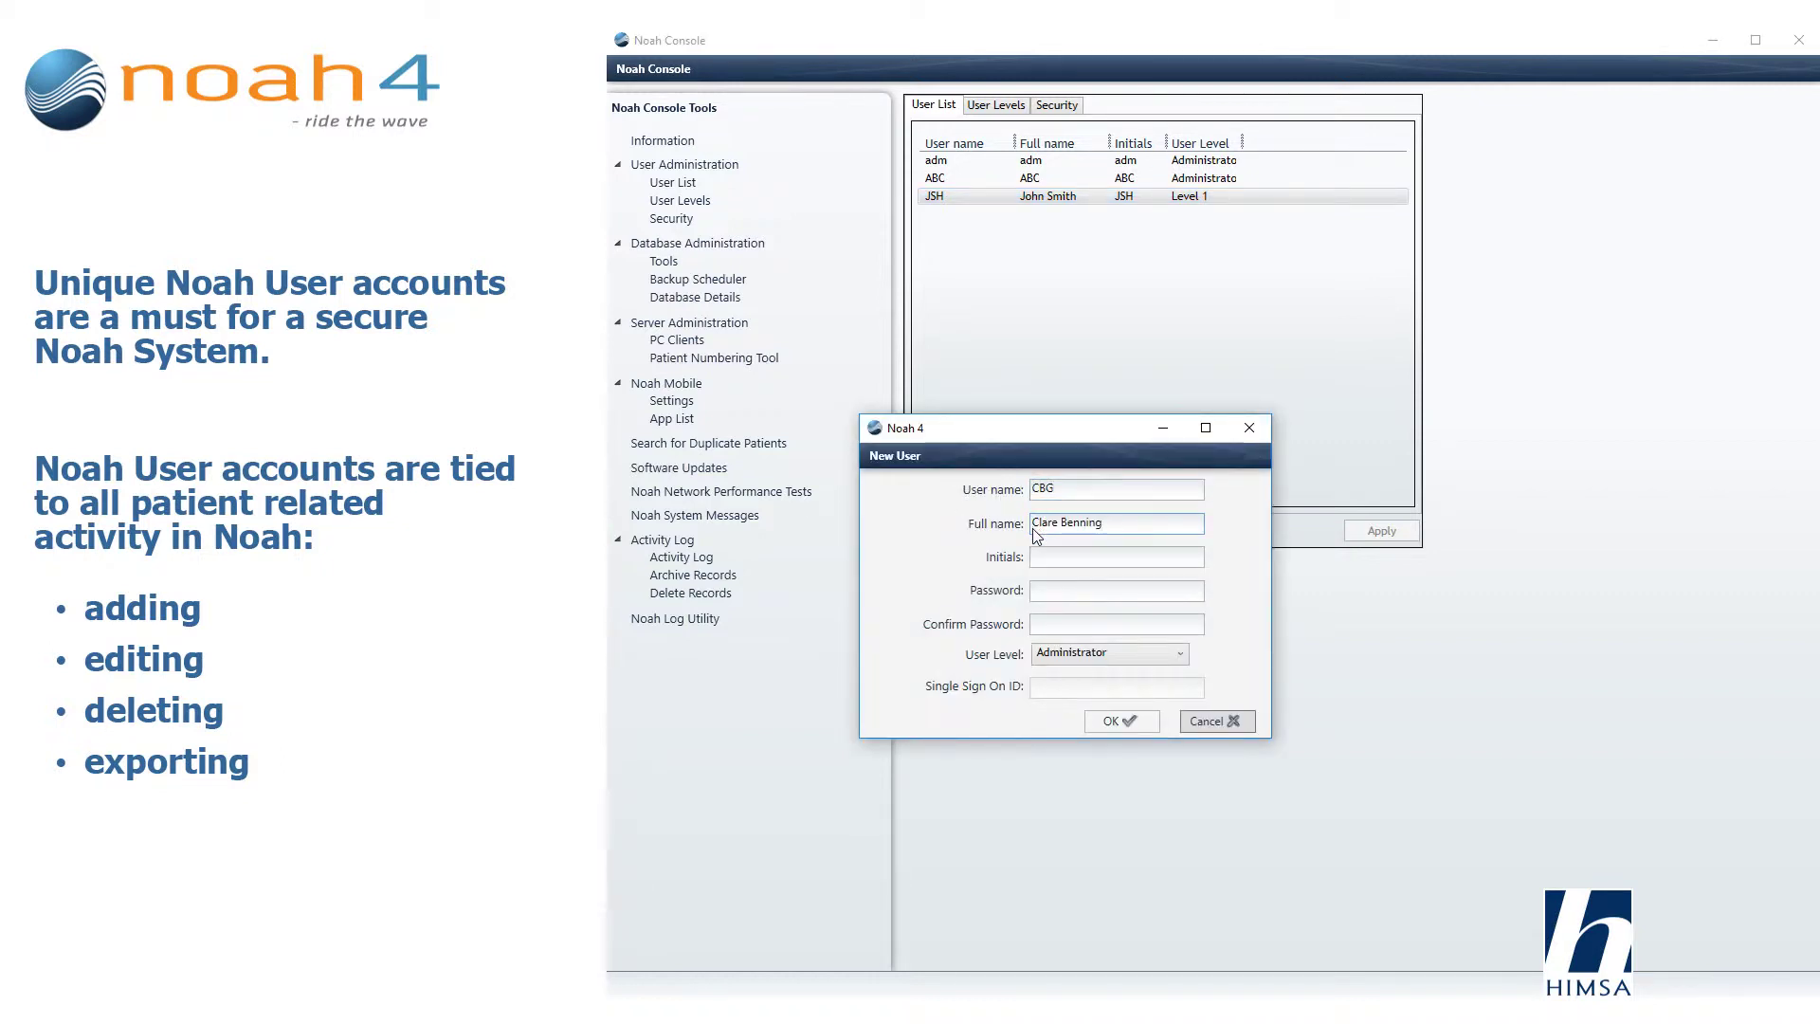
{"action": "key", "text": "Tab"}
{"action": "type", "text": "CBG"}
{"action": "key", "text": "Tab"}
{"action": "type", "text": "********"}
{"action": "key", "text": "Tab"}
{"action": "type", "text": "********"}
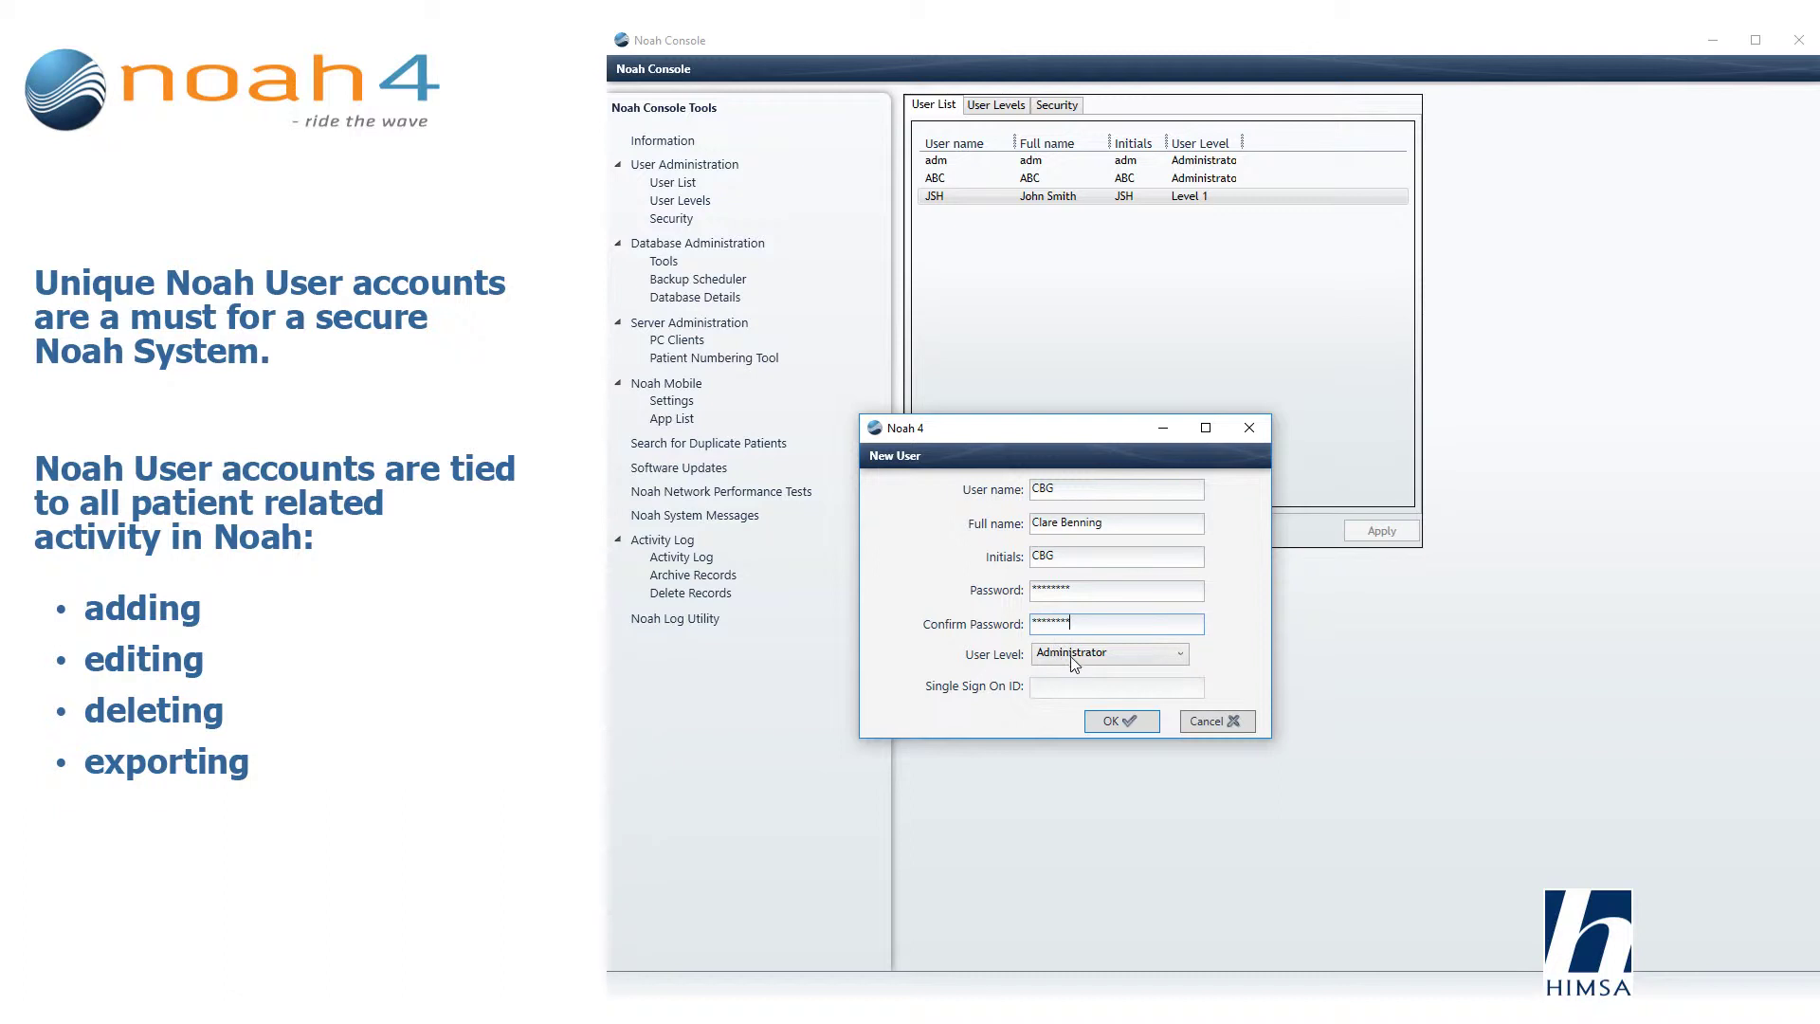
{"action": "key", "text": "Tab"}
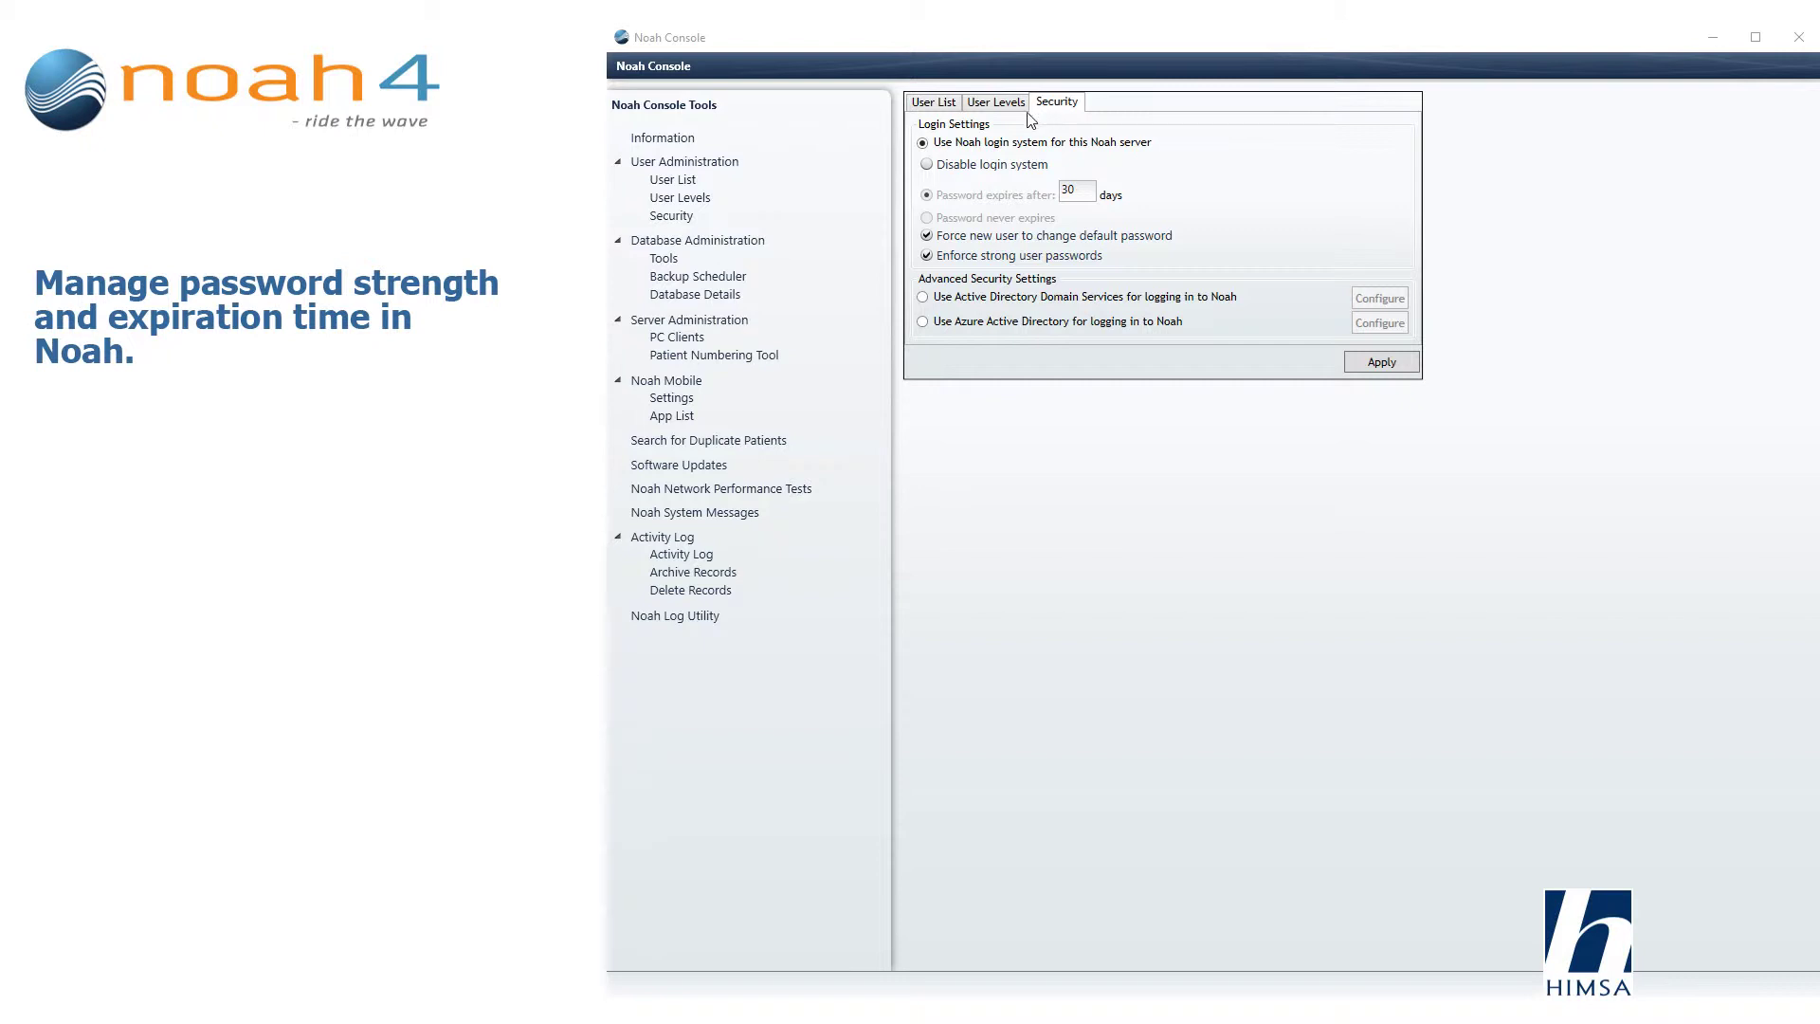
Bring the Noah Console window forward to its Security settings.
{"action": "left_click", "coordinate": [923, 144]}
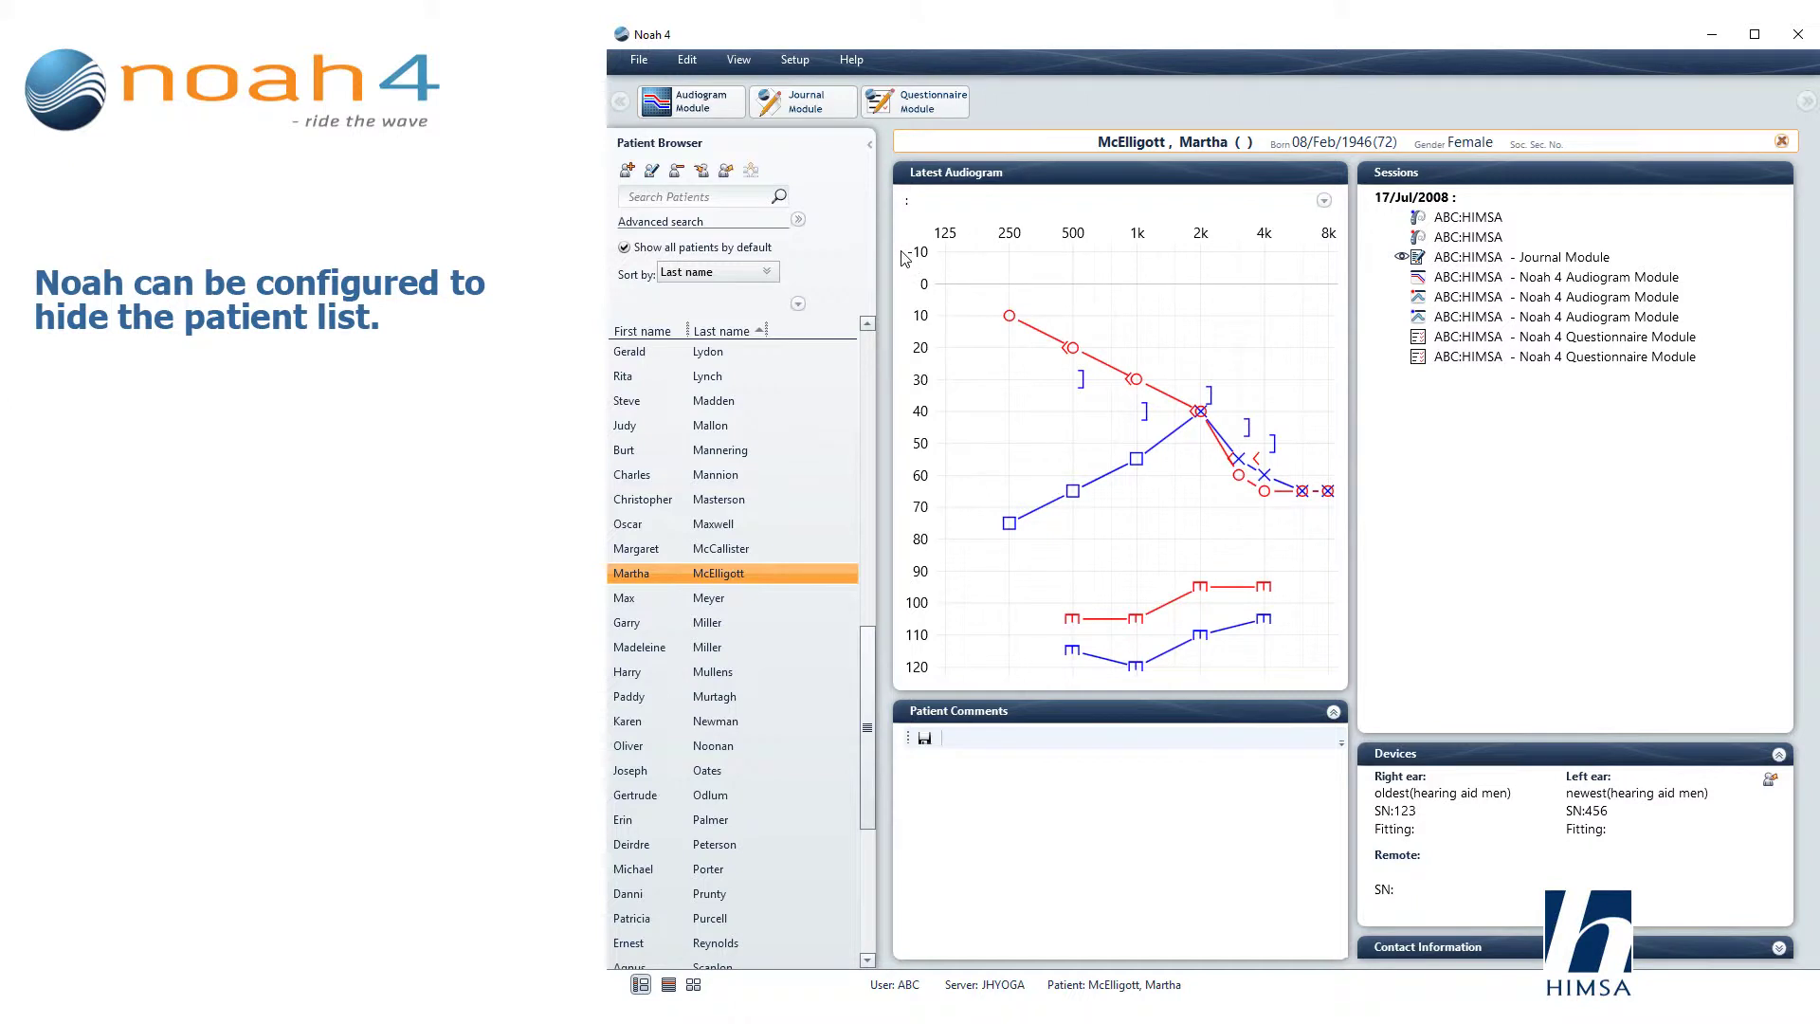
Collapse the Patient Browser list in Noah 4 so the audiogram and session panels widen.
{"action": "left_click", "coordinate": [905, 259]}
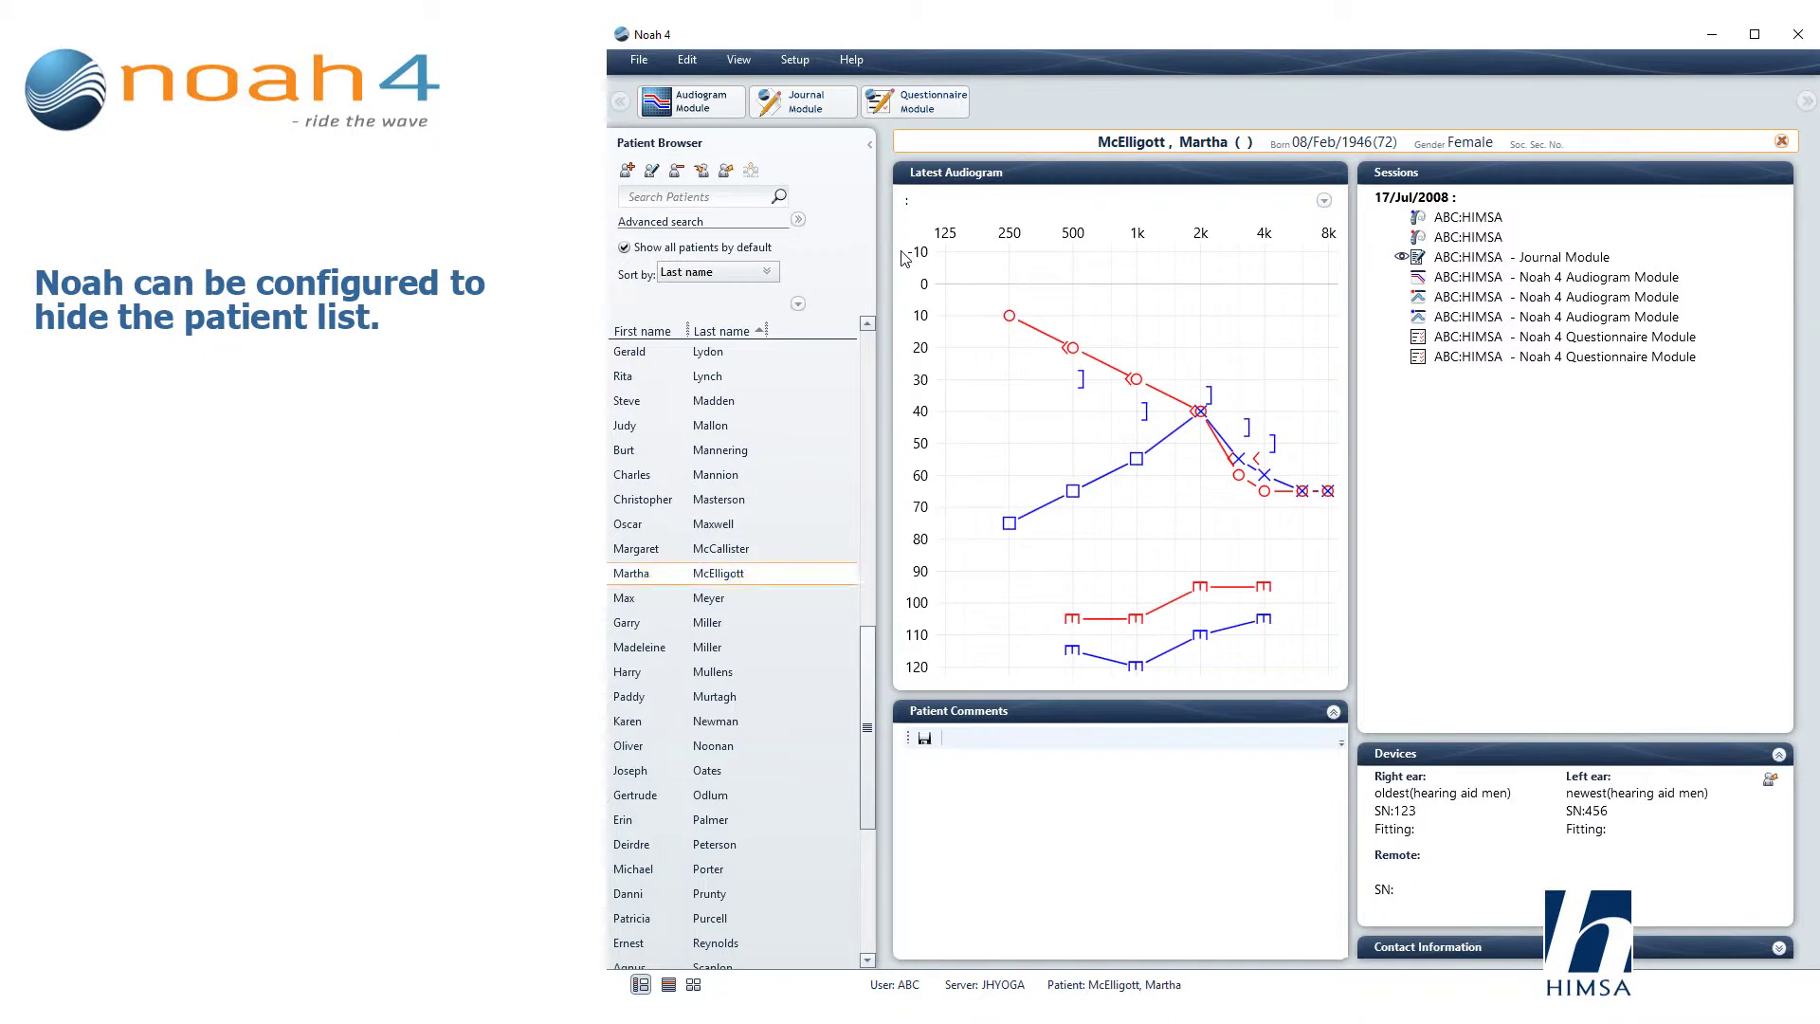
{"action": "left_click", "coordinate": [869, 147]}
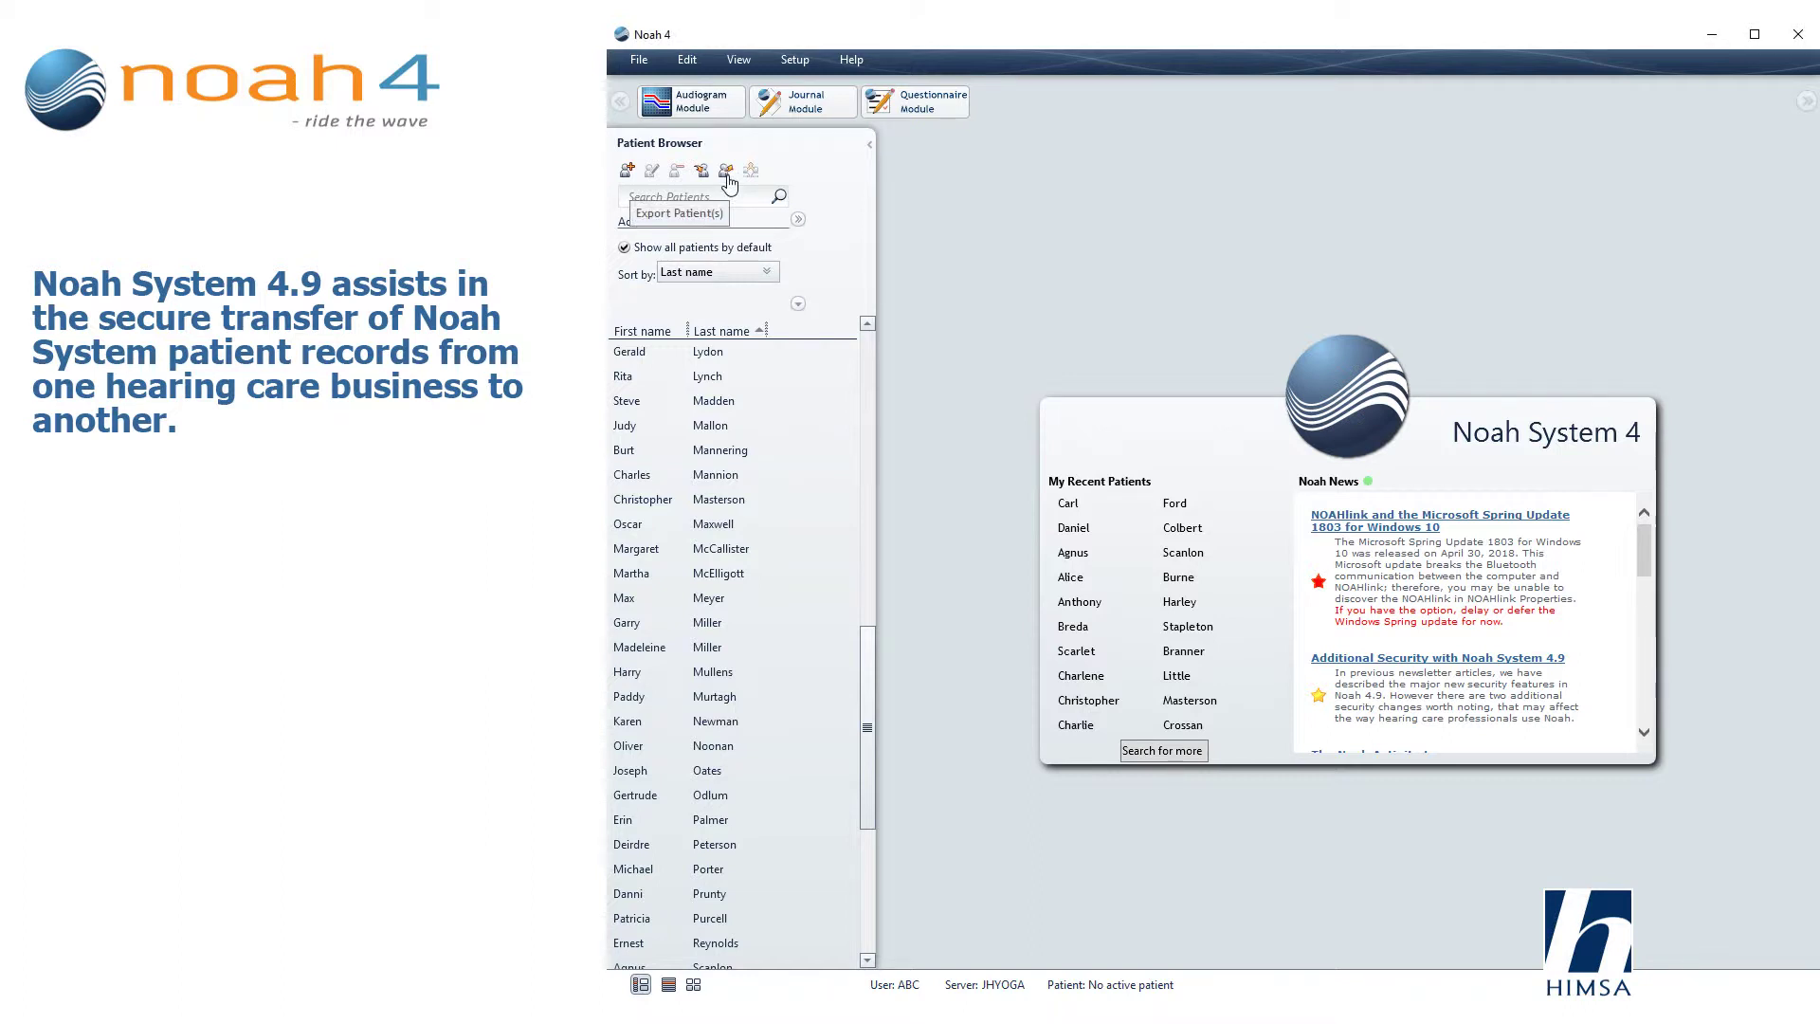
Bring up the Export Options for patient records from the Patient Browser toolbar.
{"action": "left_click", "coordinate": [727, 171]}
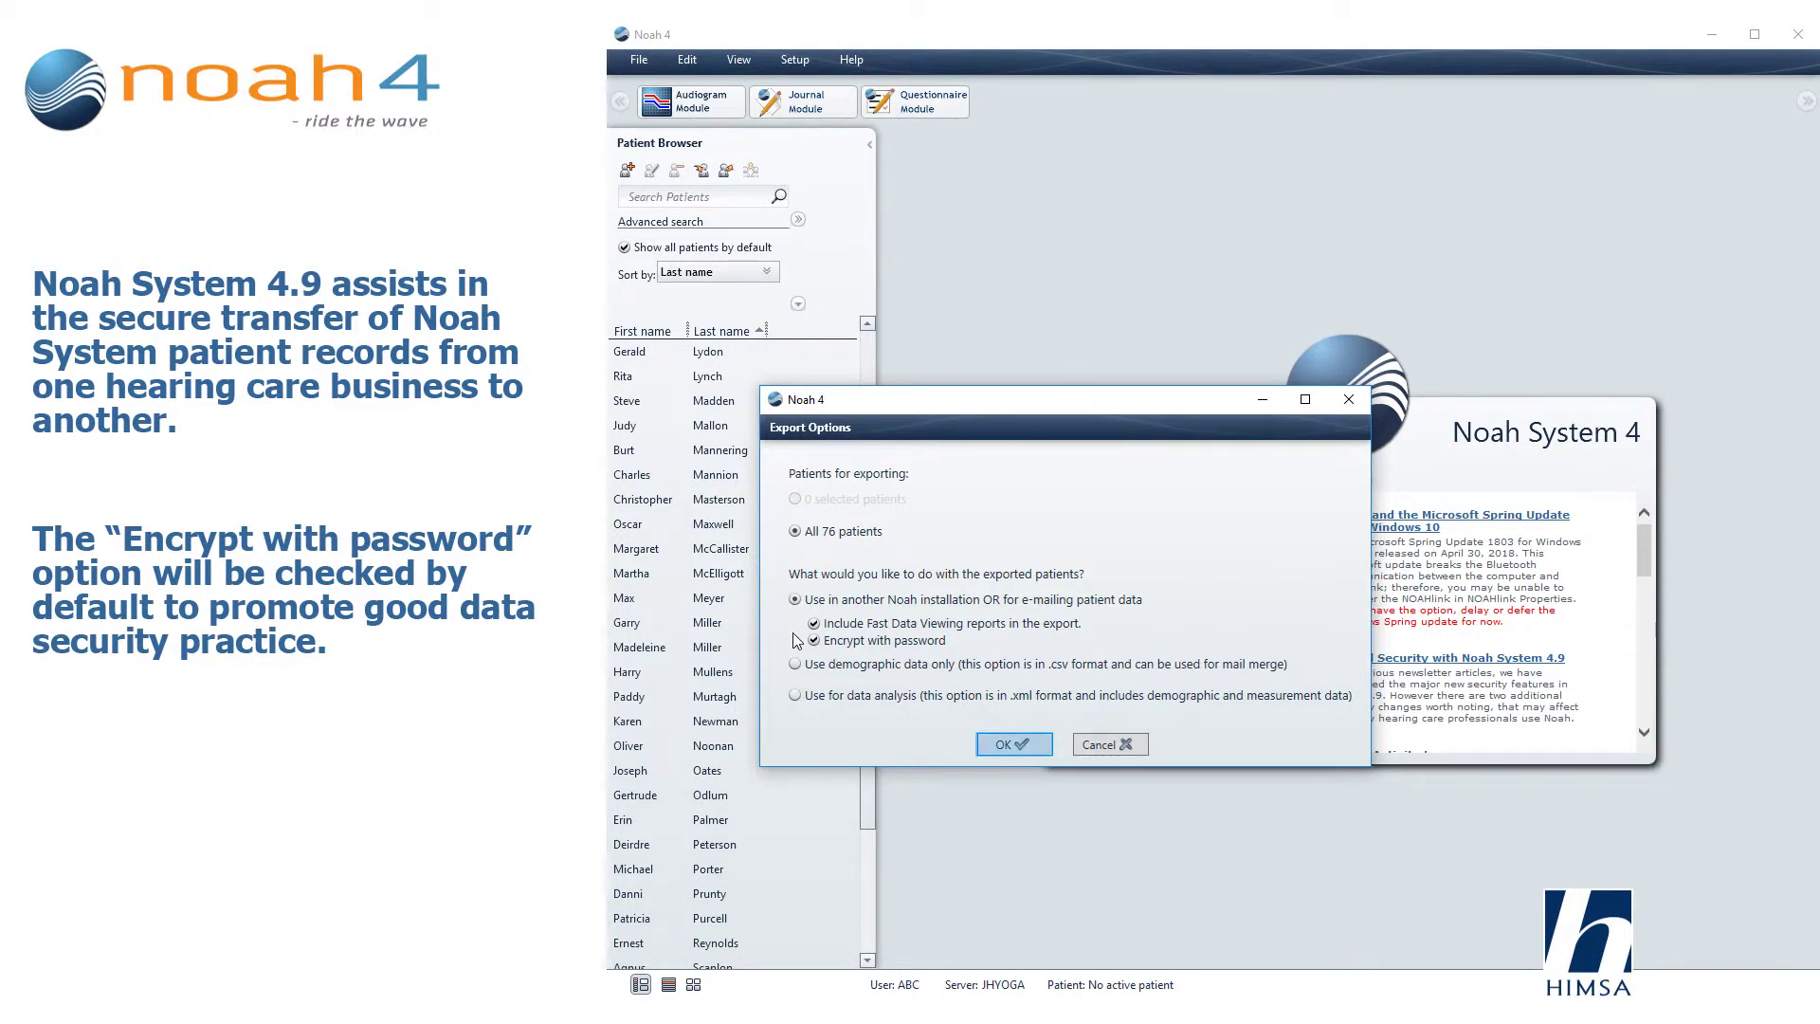
Confirm the password-encrypted export of all 76 patients for another Noah installation.
{"action": "left_click", "coordinate": [1009, 749]}
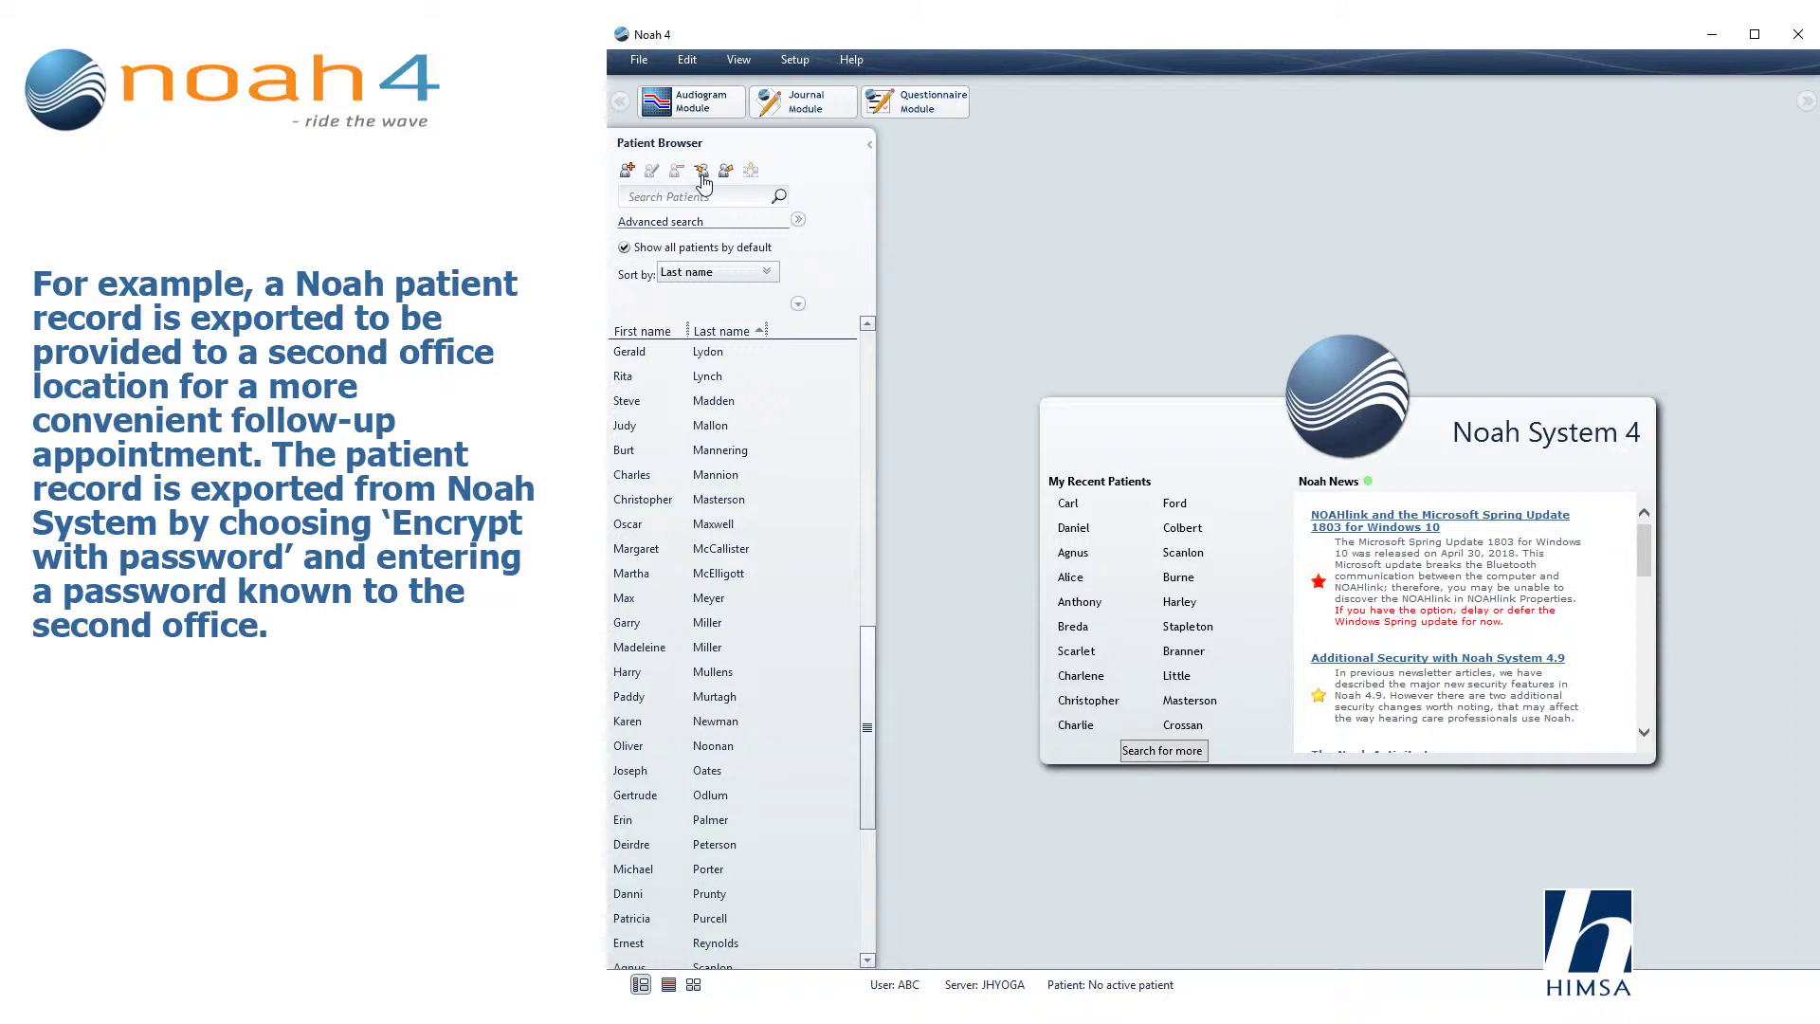
Start importing a password-encrypted patient record from the Patient Browser.
{"action": "left_click", "coordinate": [702, 172]}
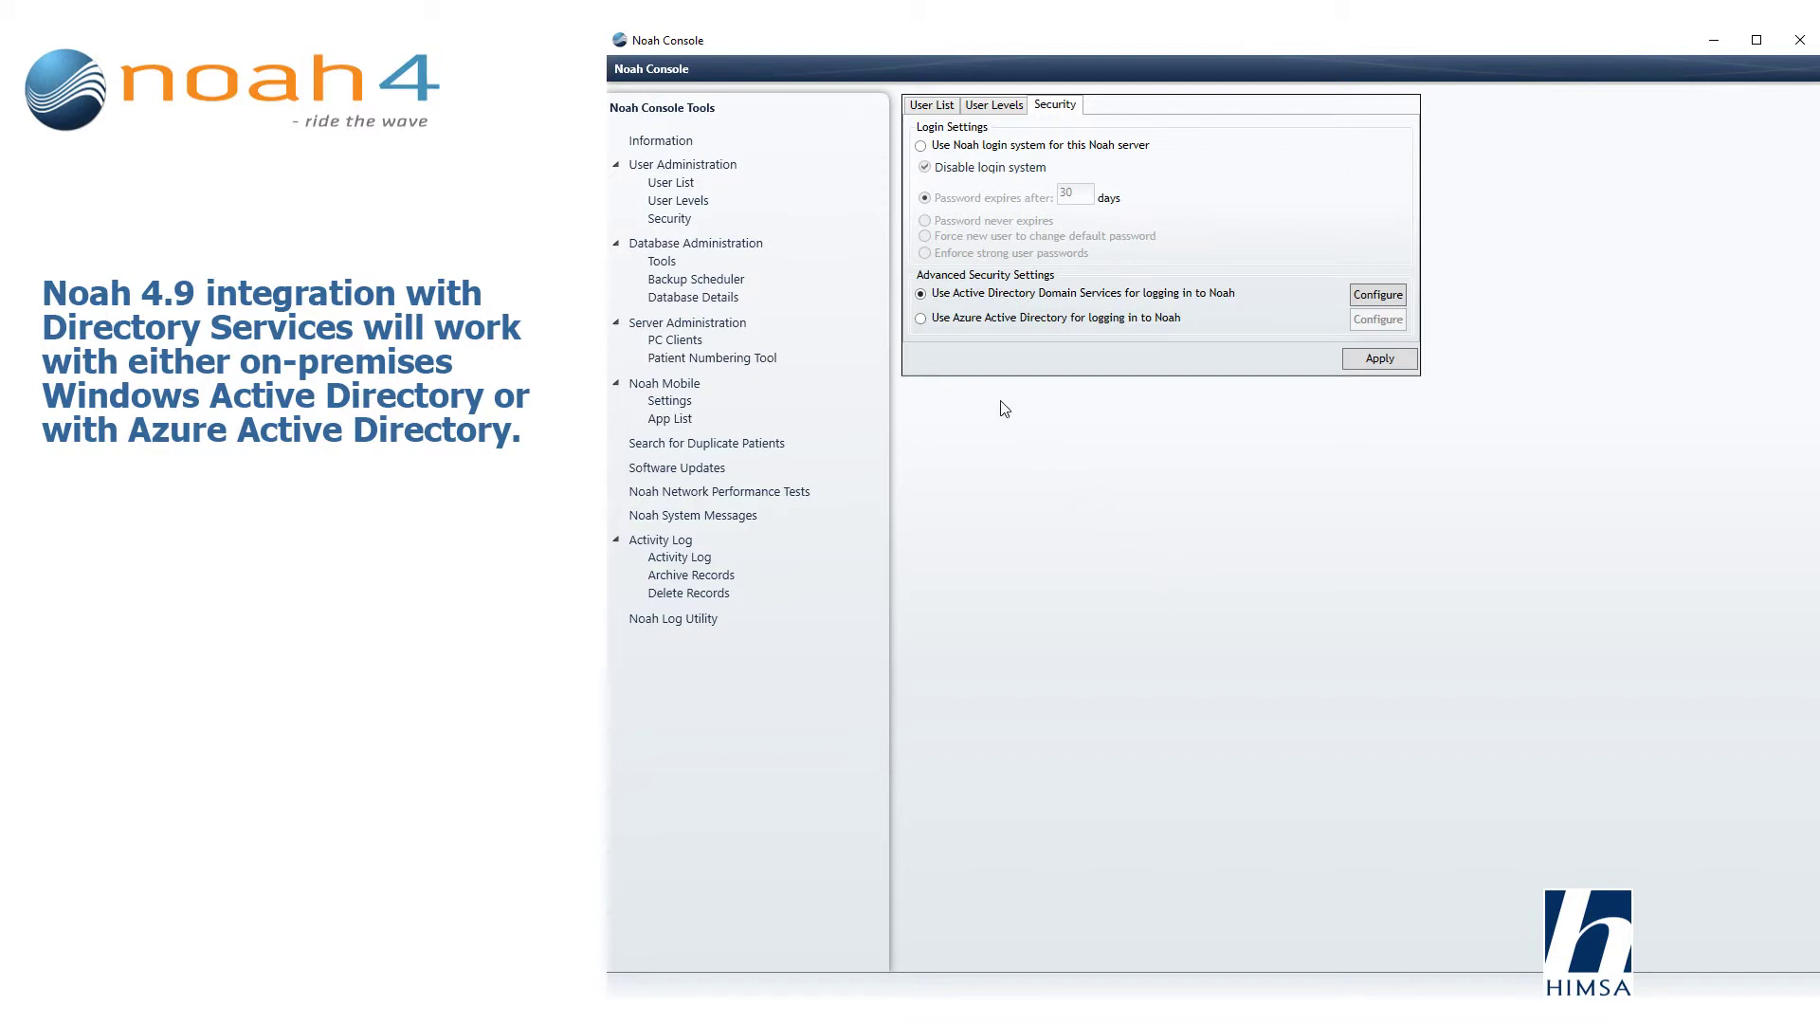
Review Azure AD login settings, then choose Active Directory Domain Services and open its role mapping.
{"action": "left_click", "coordinate": [920, 318]}
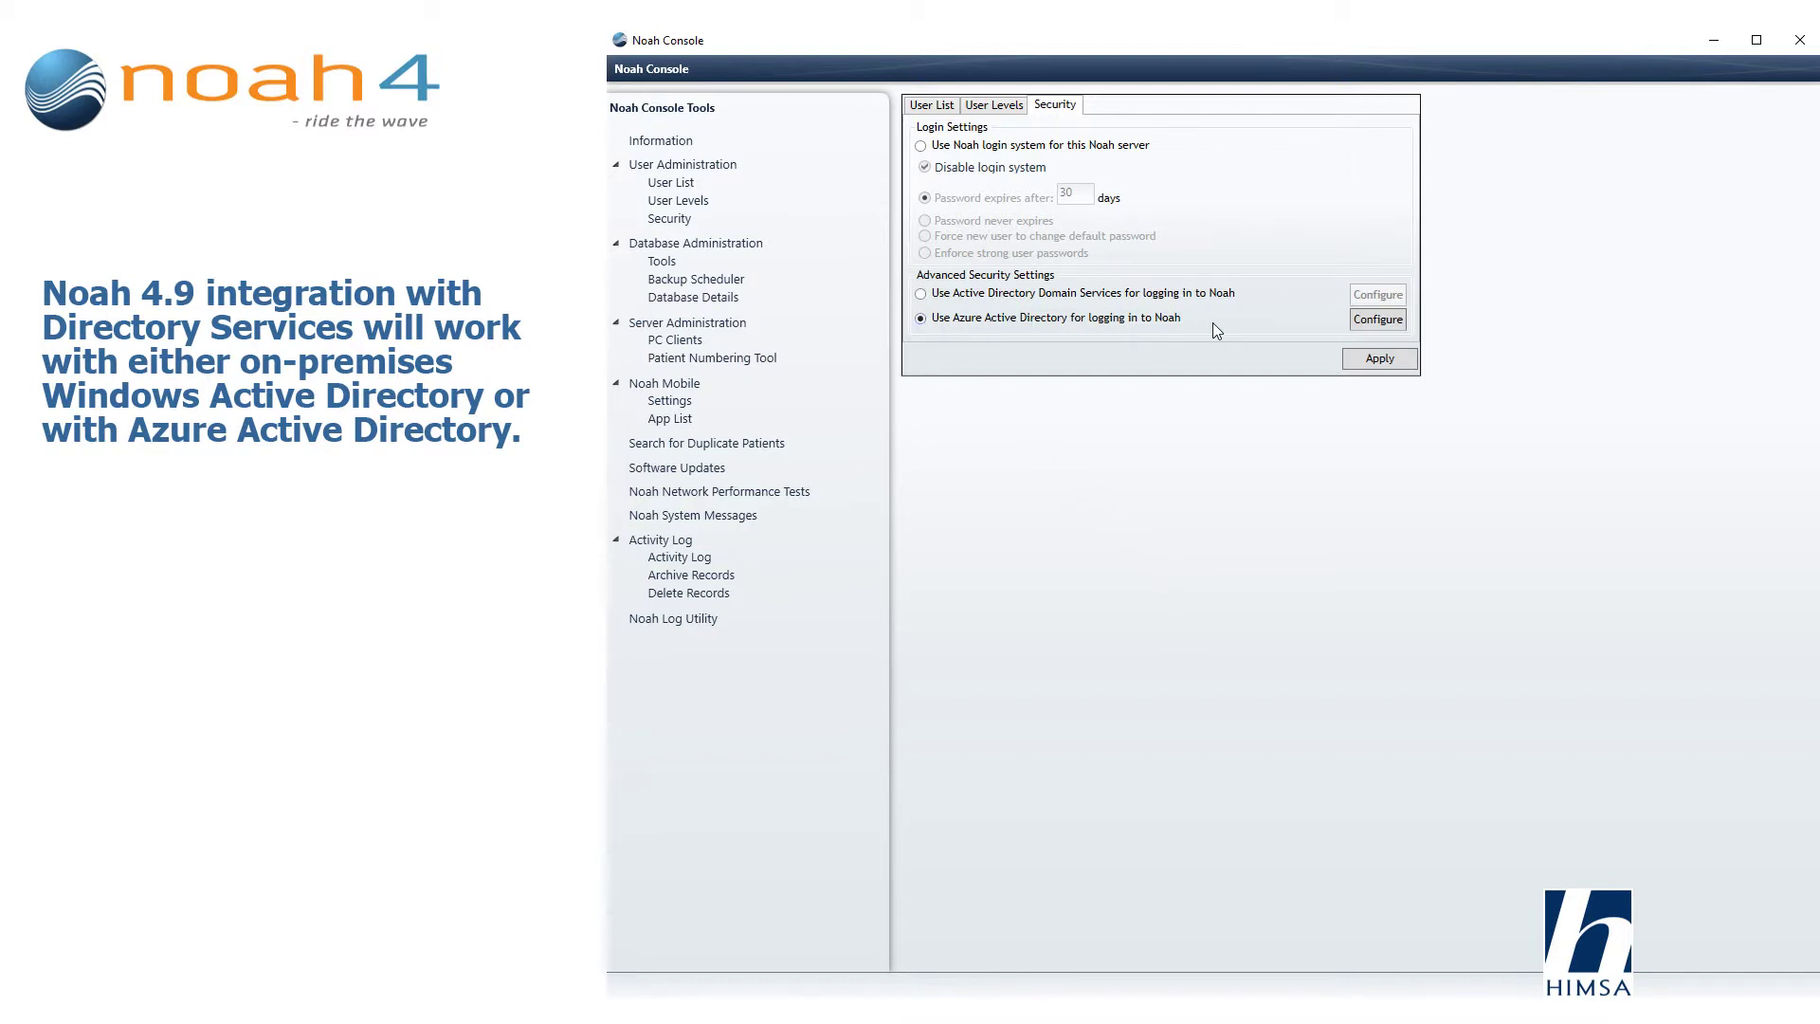
{"action": "left_click", "coordinate": [1392, 327]}
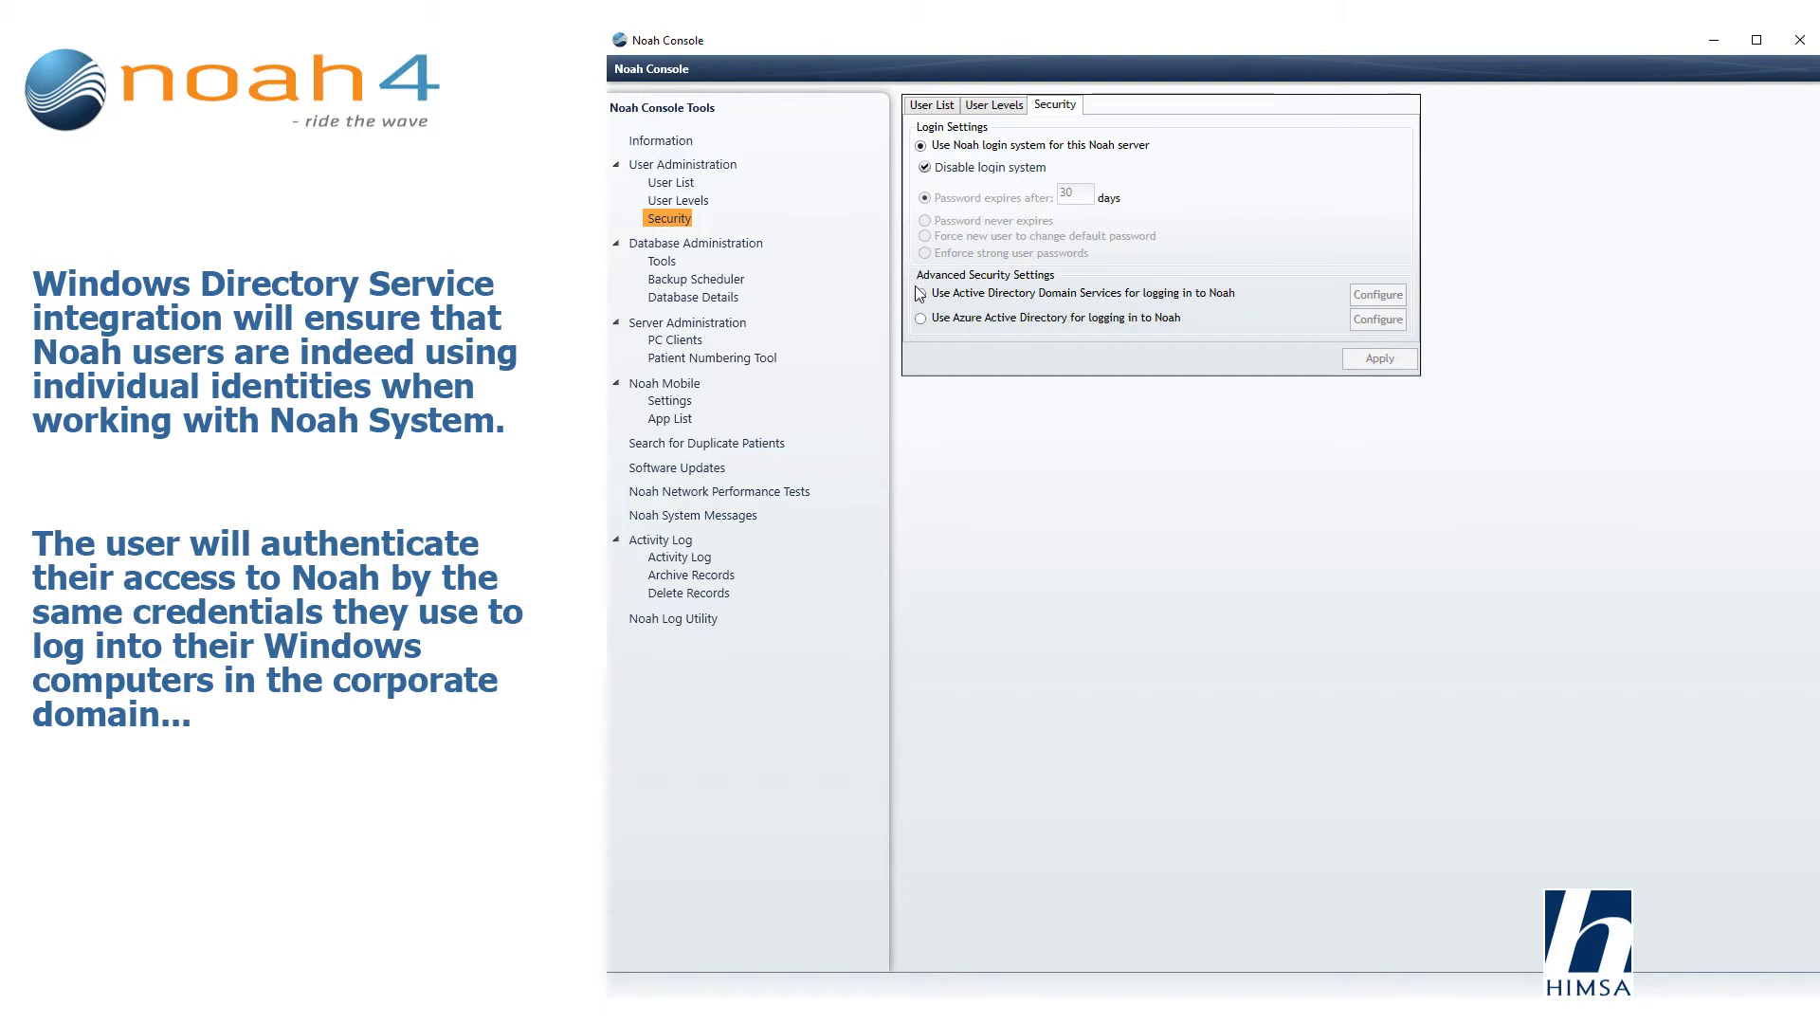
{"action": "left_click", "coordinate": [921, 296]}
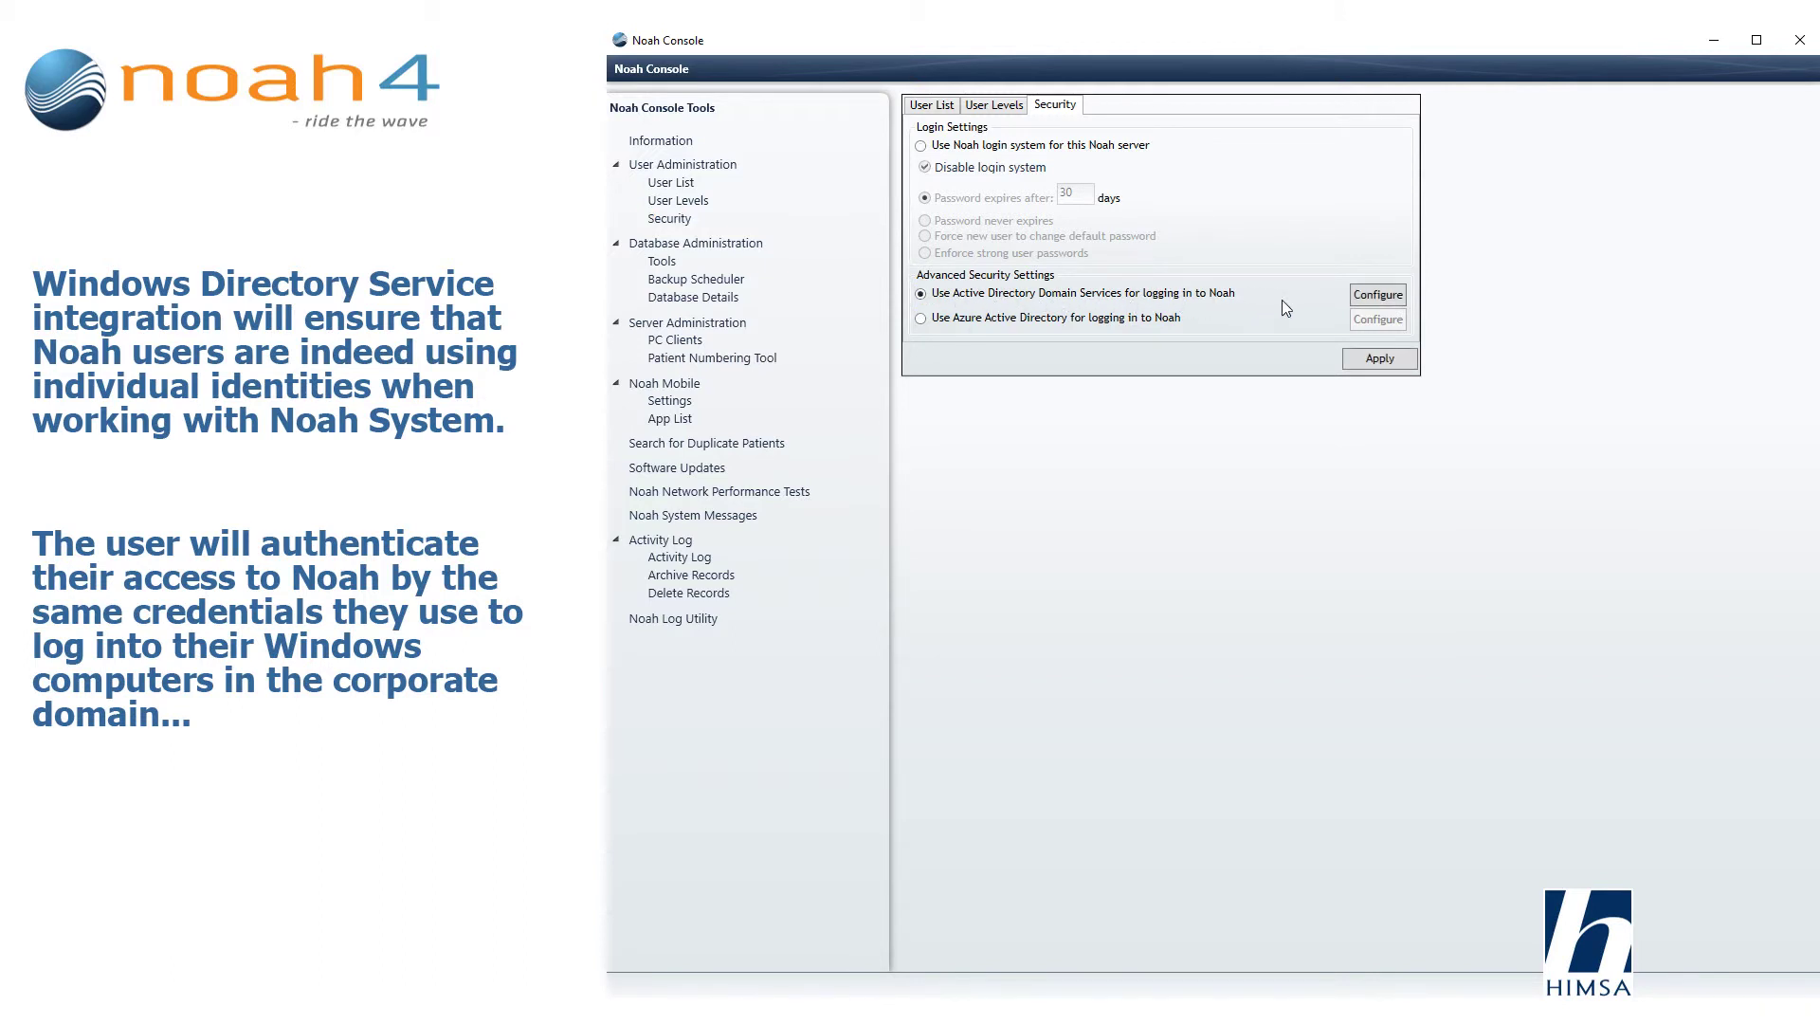
{"action": "left_click", "coordinate": [1399, 310]}
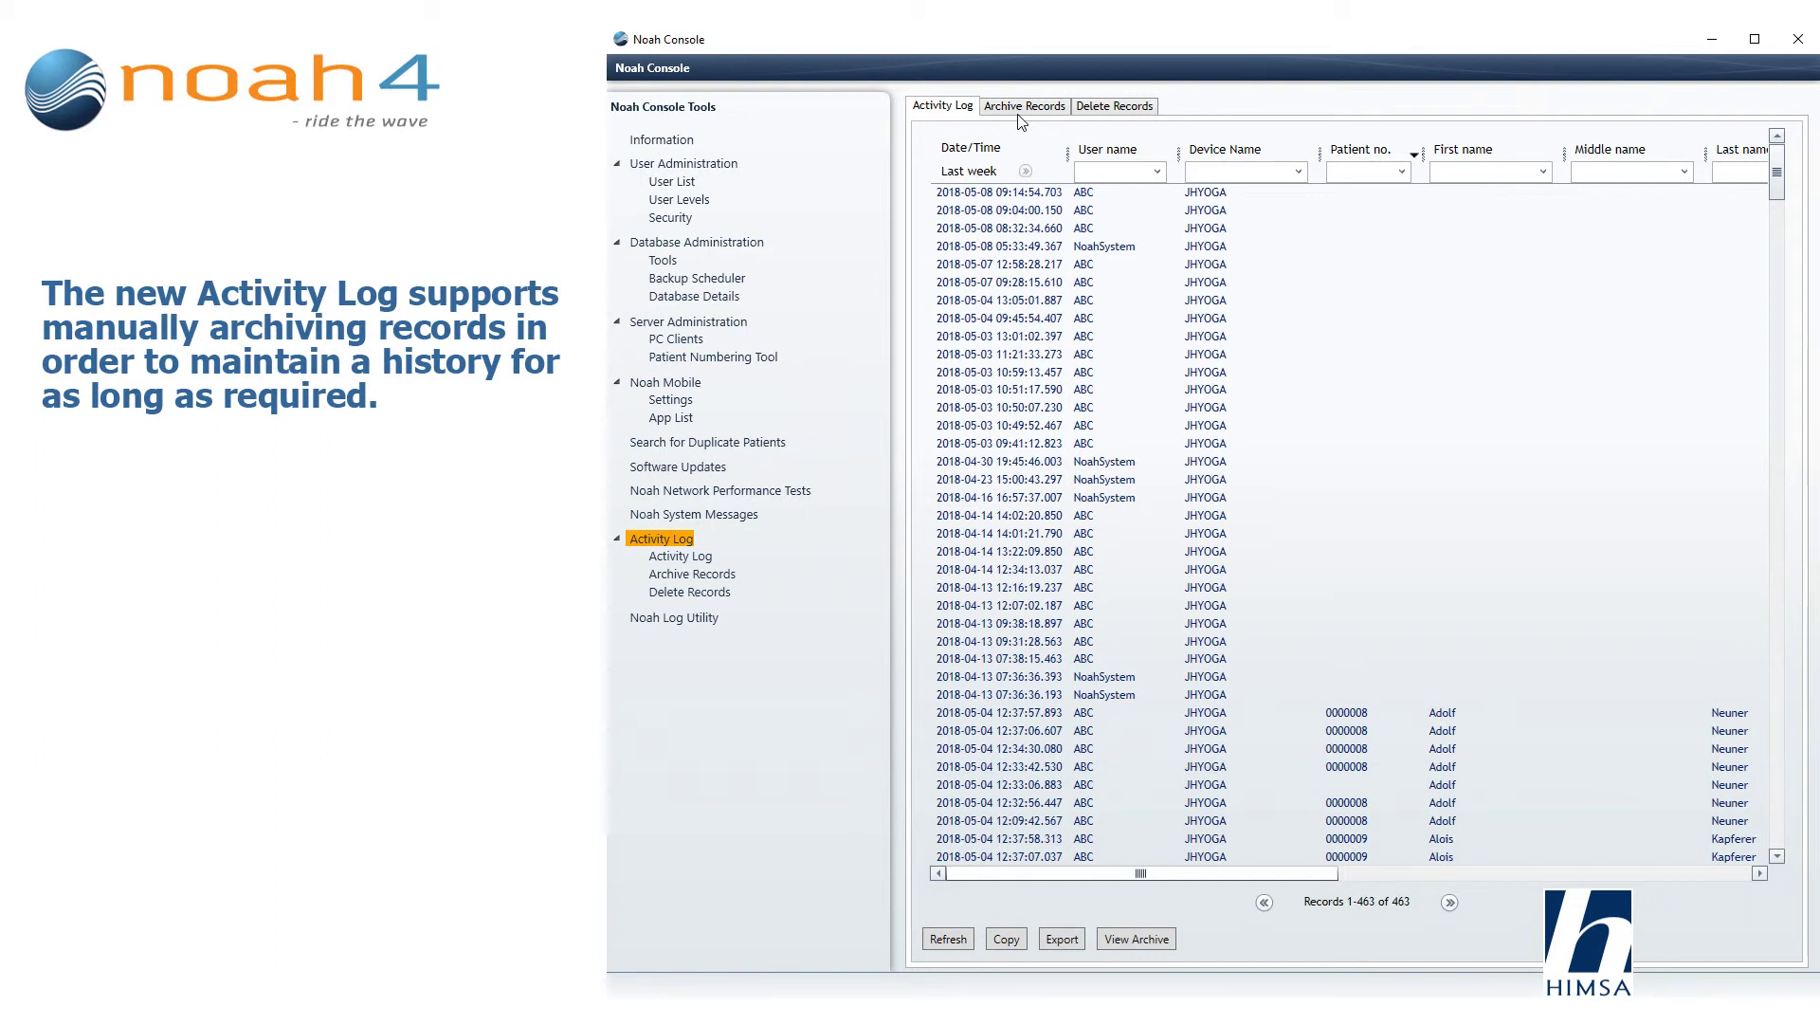
View the Archive Records and Delete Records options, then return to the Activity Log list.
{"action": "left_click", "coordinate": [1021, 114]}
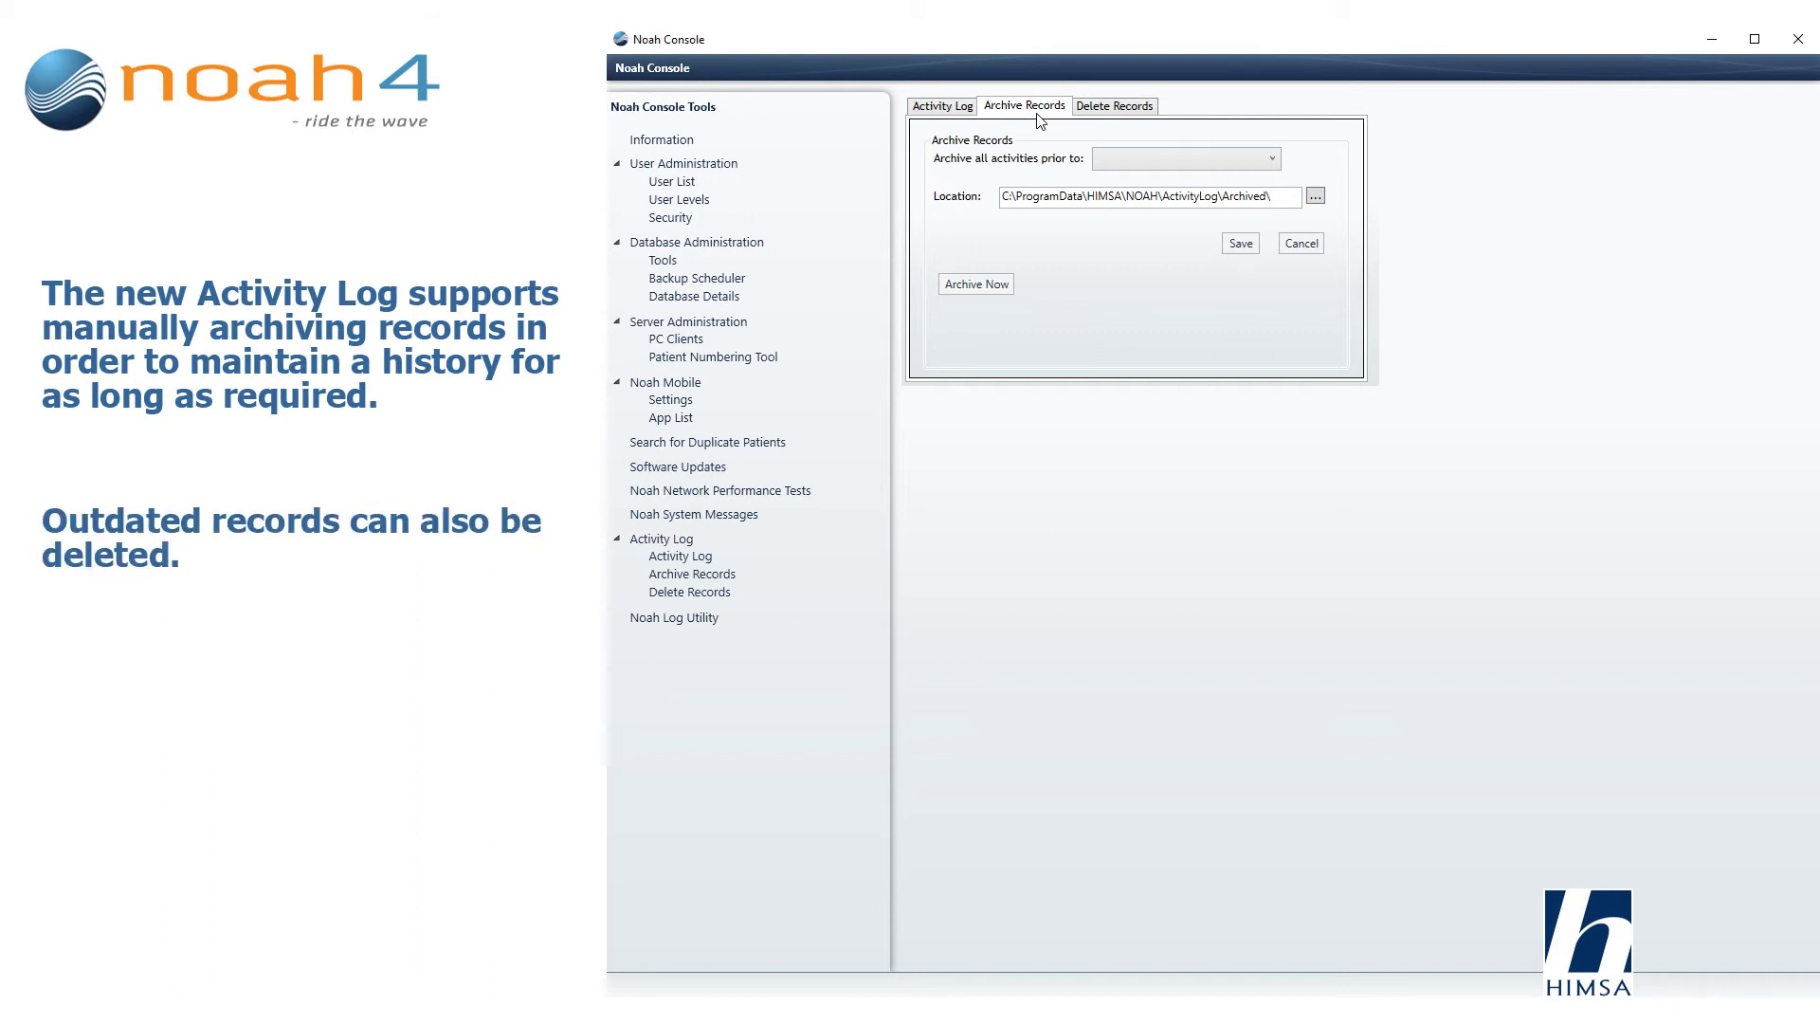
{"action": "left_click", "coordinate": [1112, 114]}
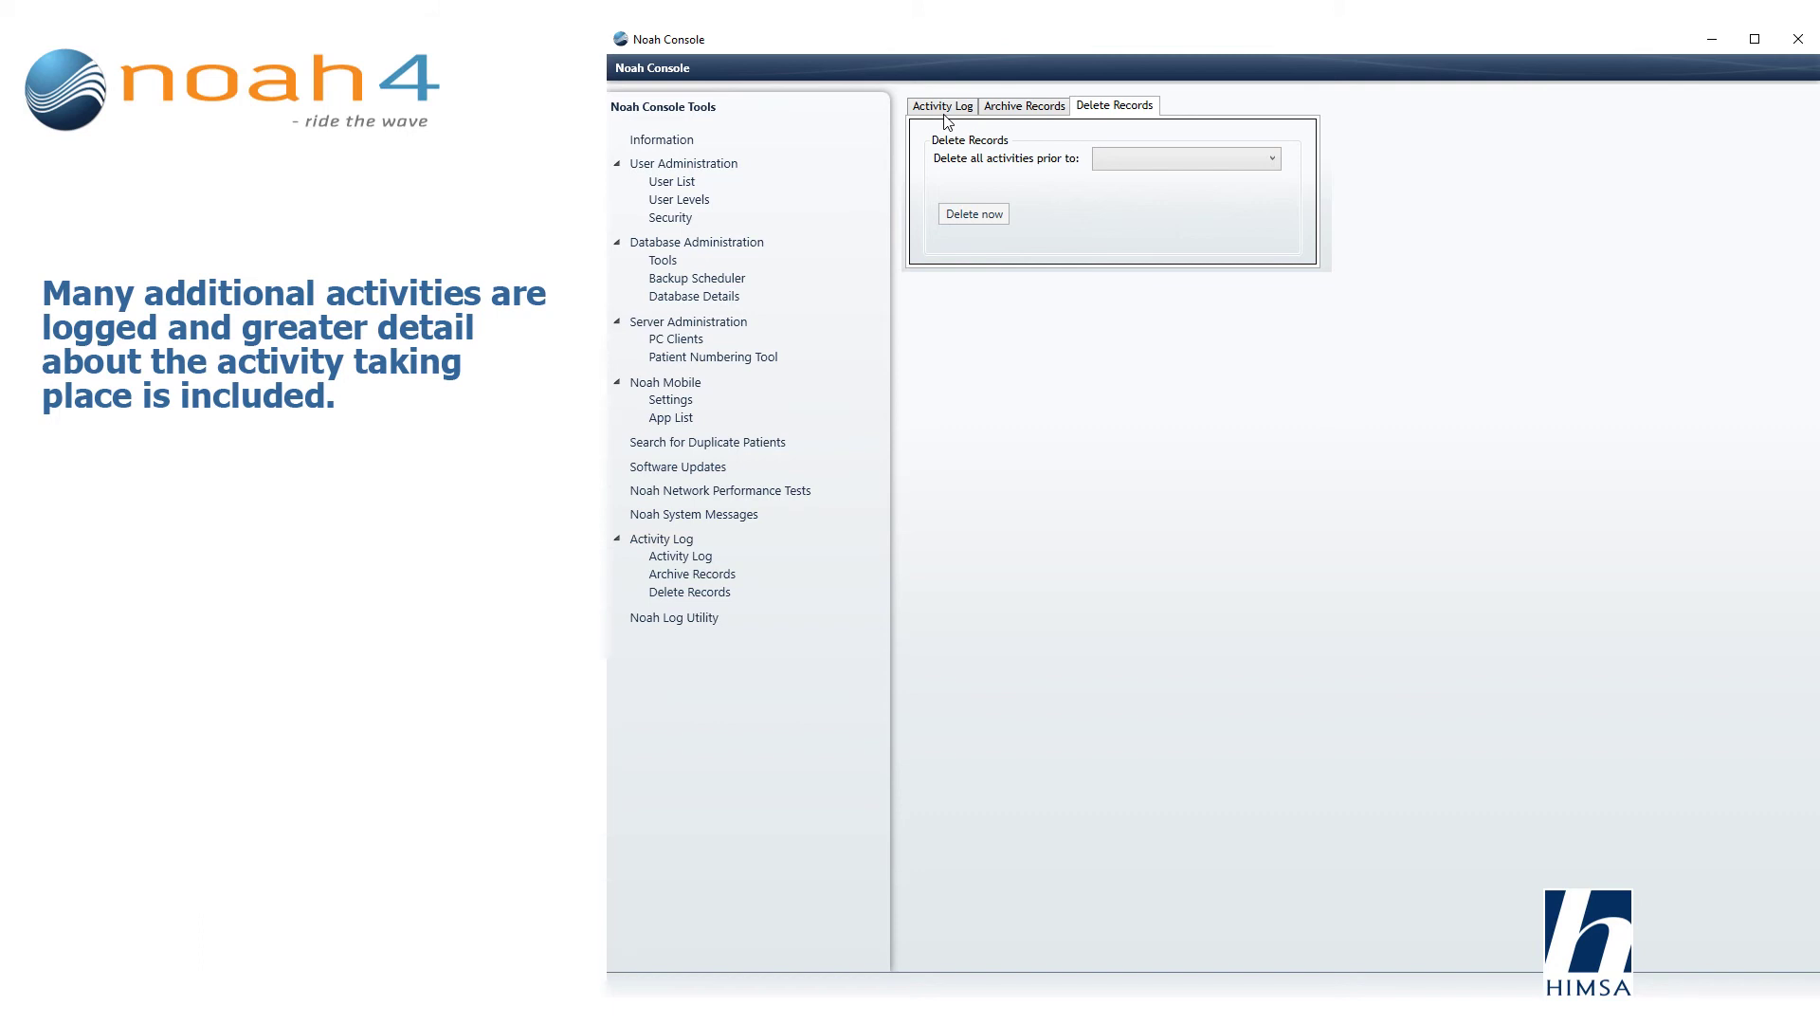
{"action": "left_click", "coordinate": [944, 108]}
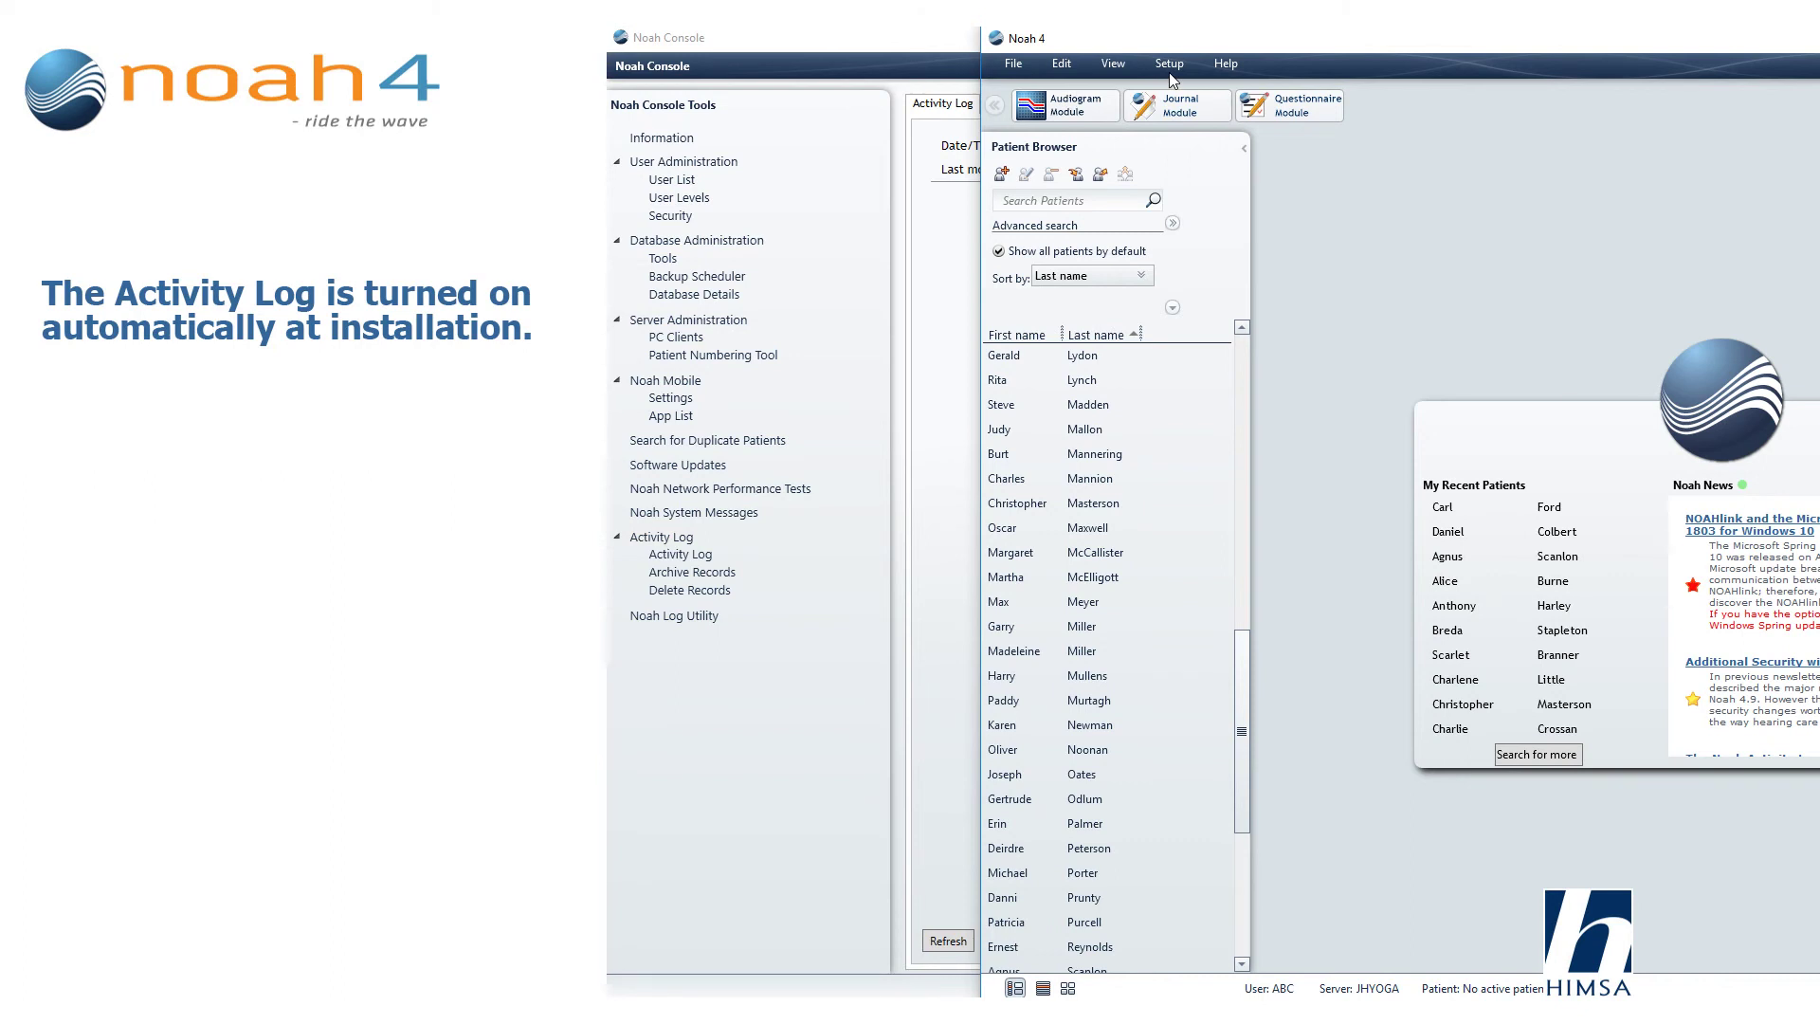
Navigate the Setup menu toward Administration > Noah Server Setup.
{"action": "left_click", "coordinate": [1172, 80]}
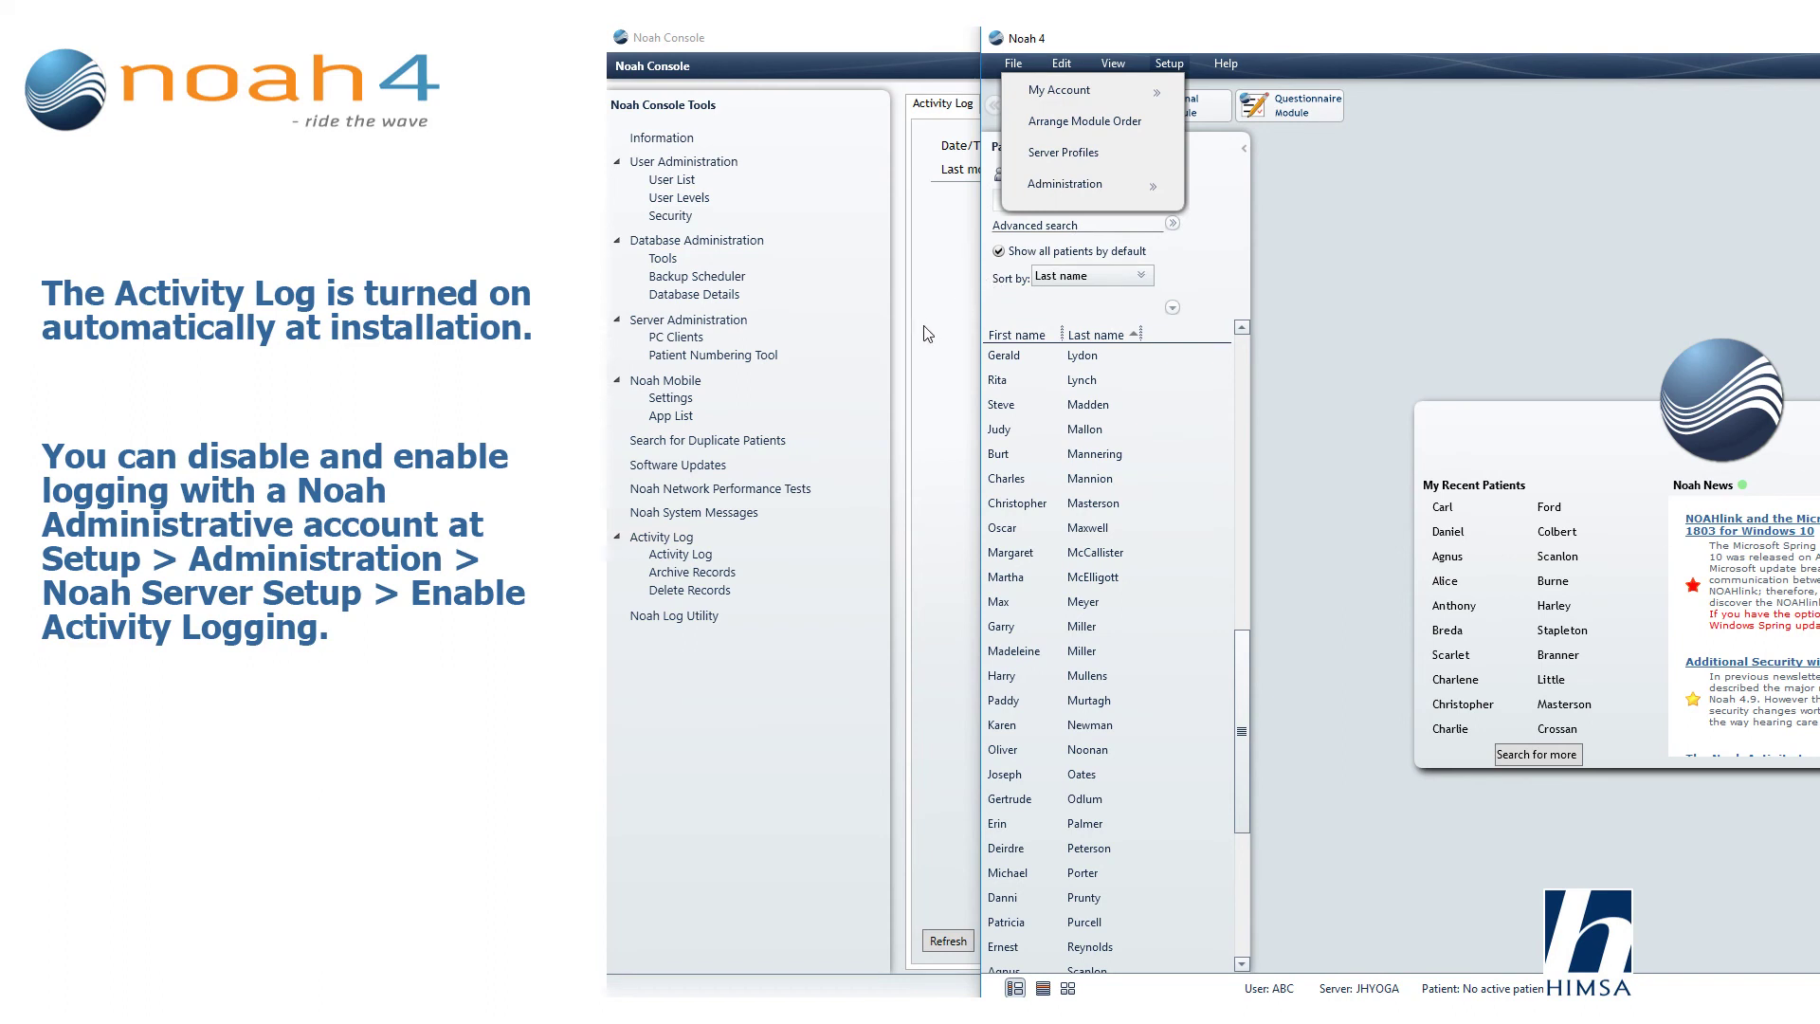
{"action": "mouse_move", "coordinate": [897, 337]}
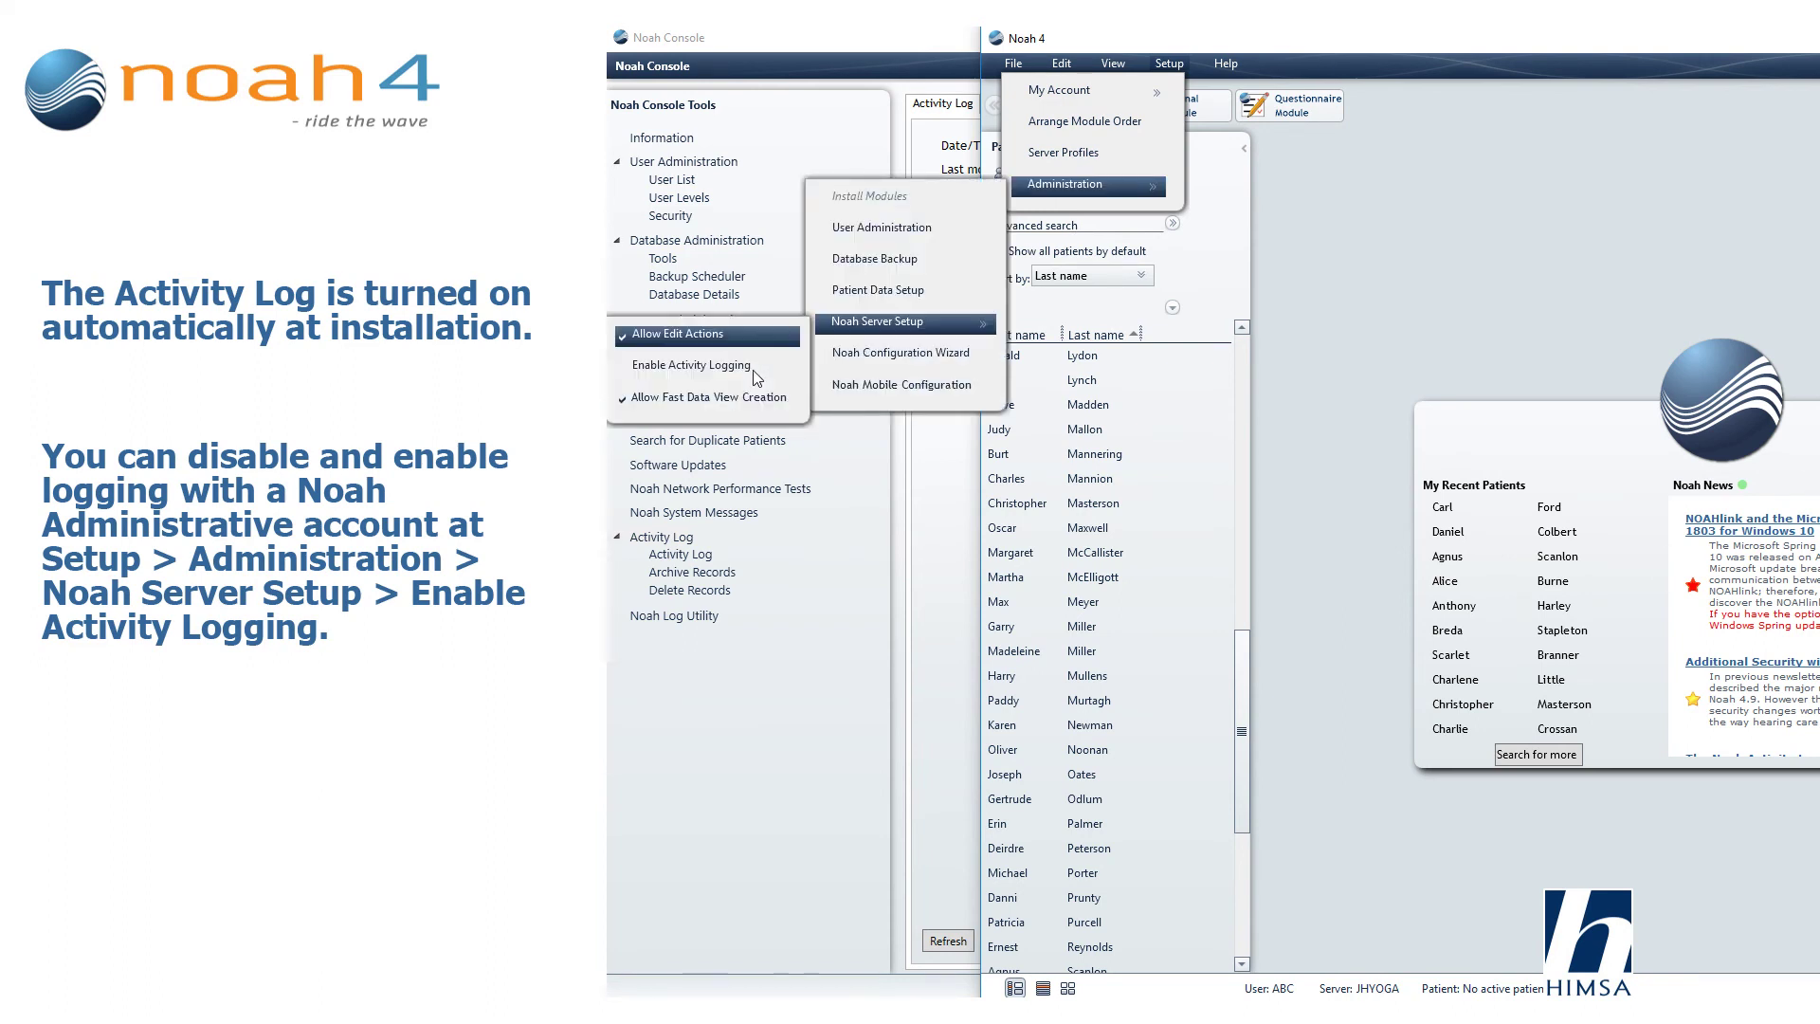